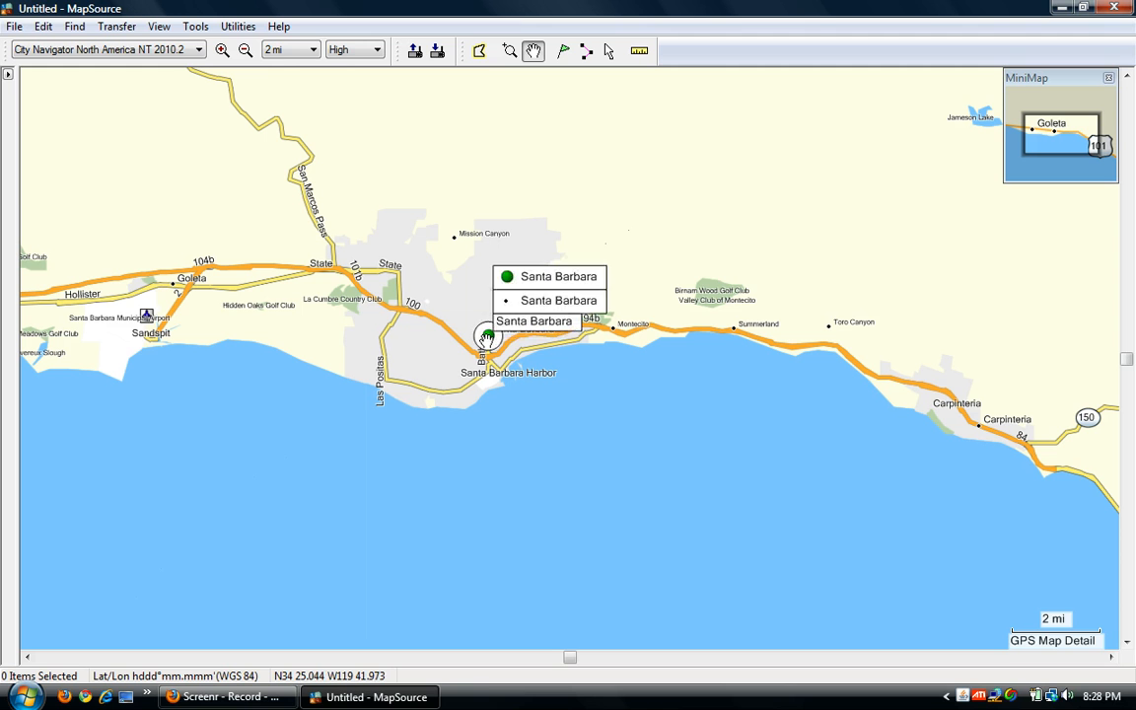
Zoom in on Santa Barbara to the 1 mi scale and start a new route at the green Santa Barbara waypoint.
left_click(510, 52)
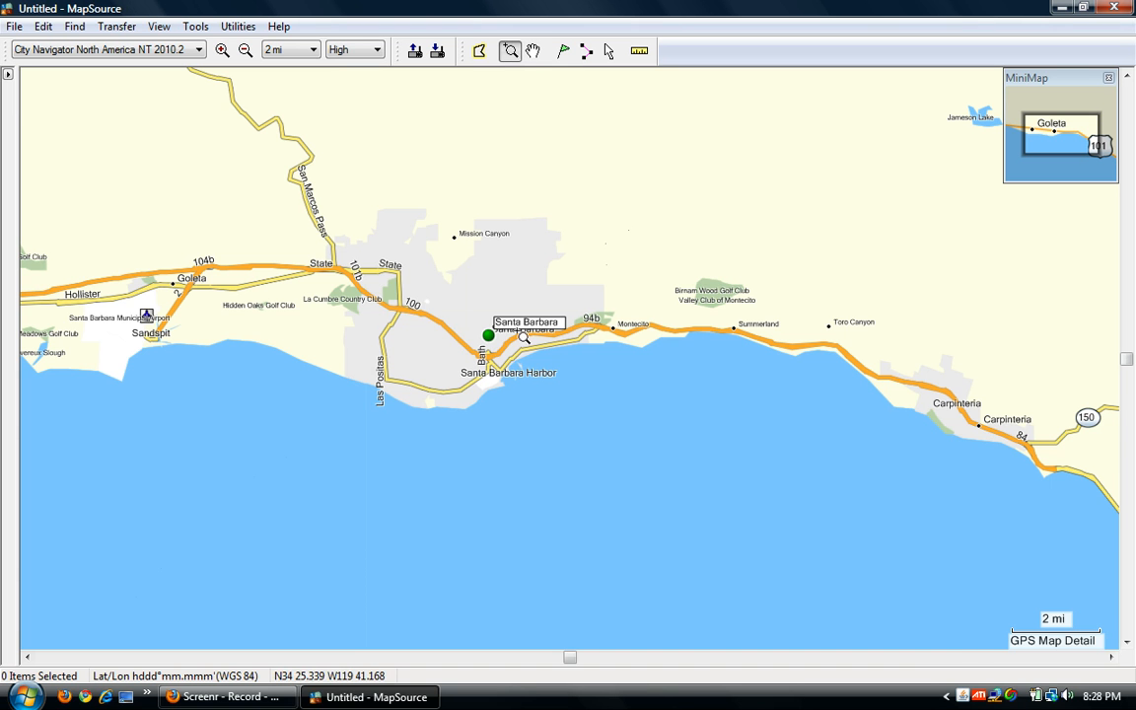
left_click(499, 340)
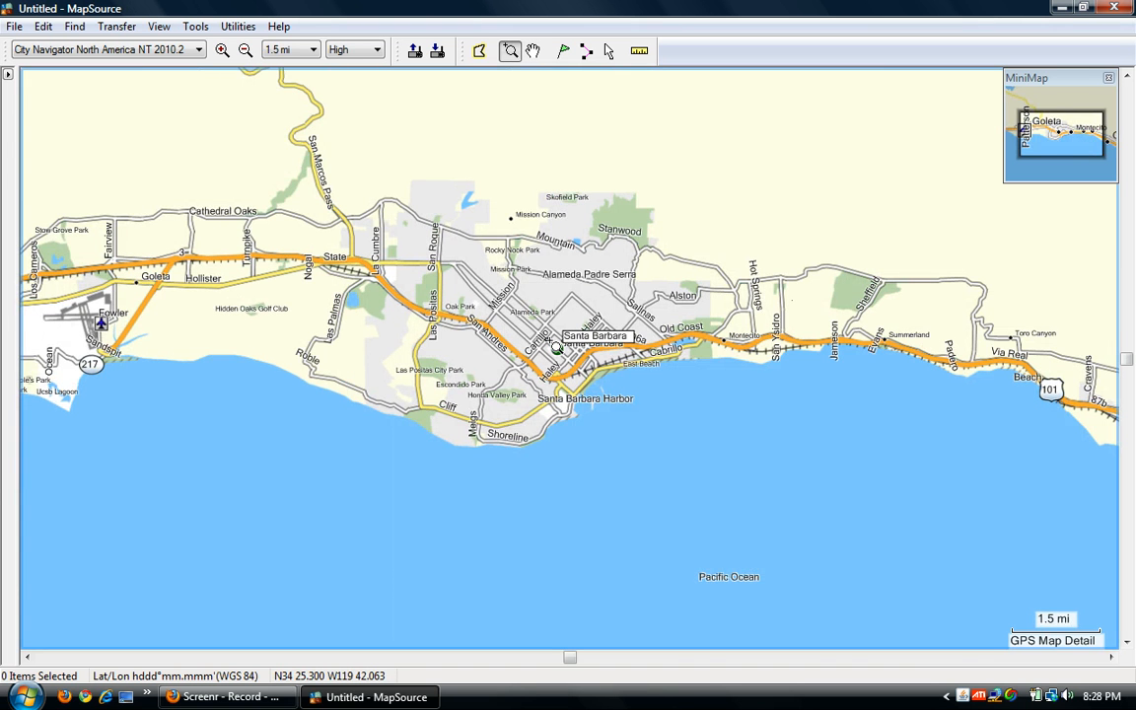
left_click(505, 302)
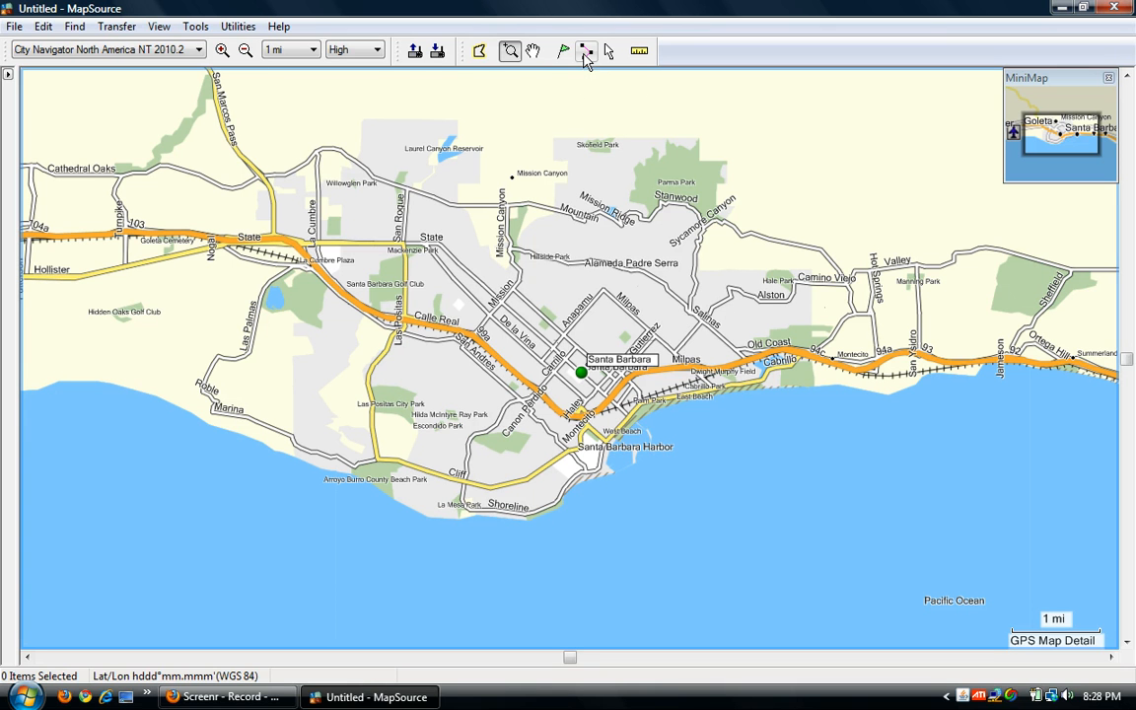
left_click(586, 52)
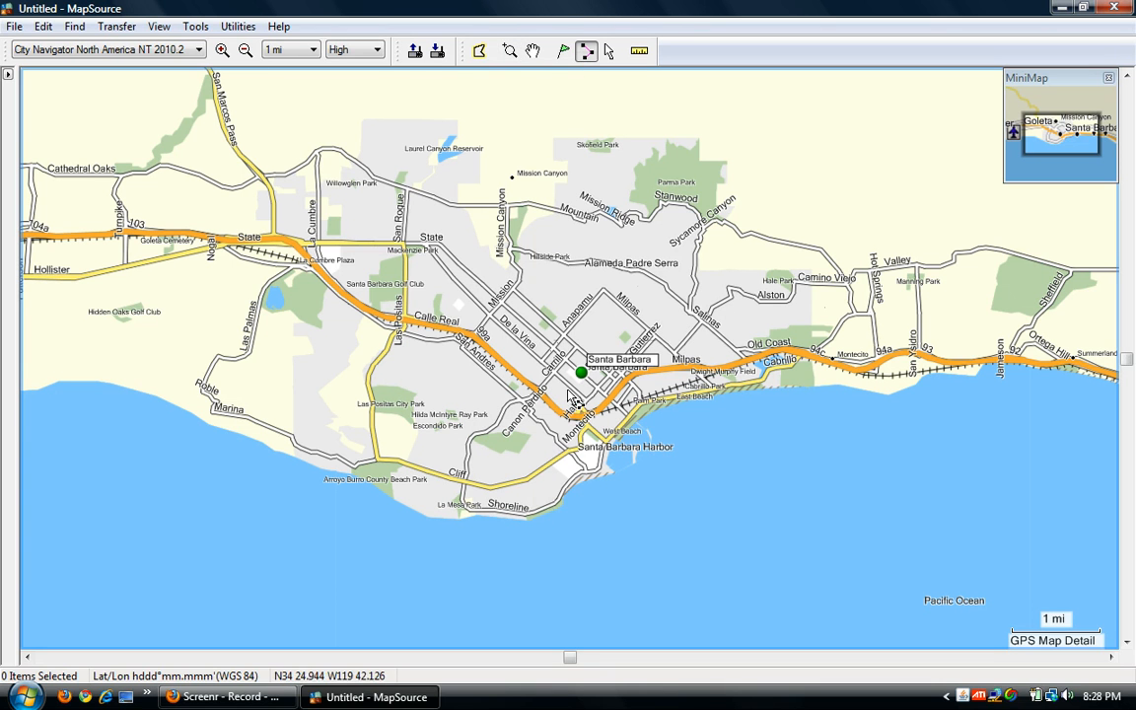
left_click(582, 376)
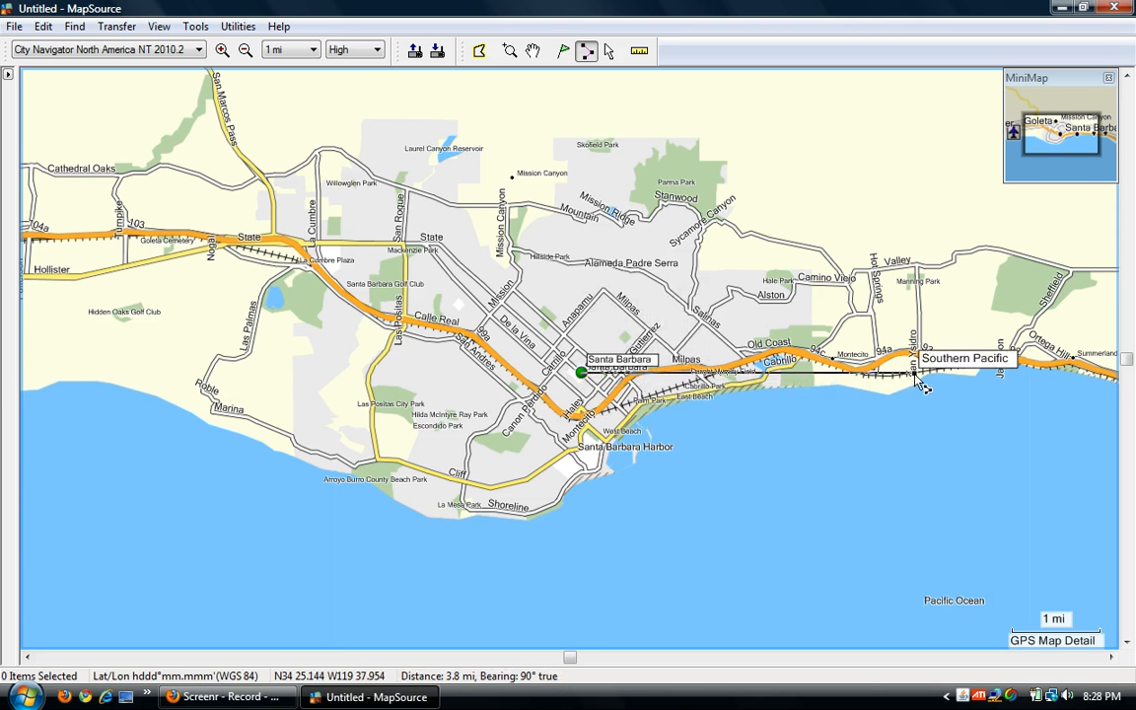
Try to extend the route from Santa Barbara southeast to a point on US 101 beside the Carpinteria city marker.
key("Right")
key("Right")
key("Right")
key("Right")
key("Right")
key("Right")
key("Right")
key("Right")
key("Right")
key("Right")
key("Right")
key("Right")
key("Right")
key("Right")
key("Right")
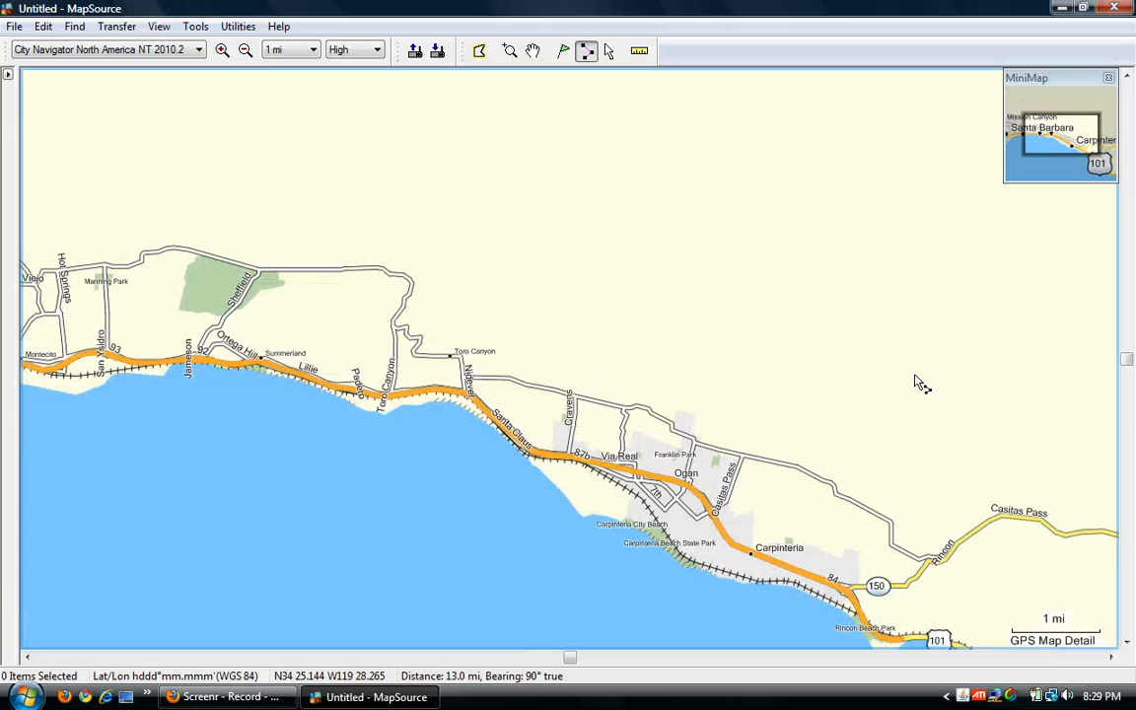
key("Down")
key("Down")
key("Down")
key("Down")
key("Down")
key("Down")
key("Down")
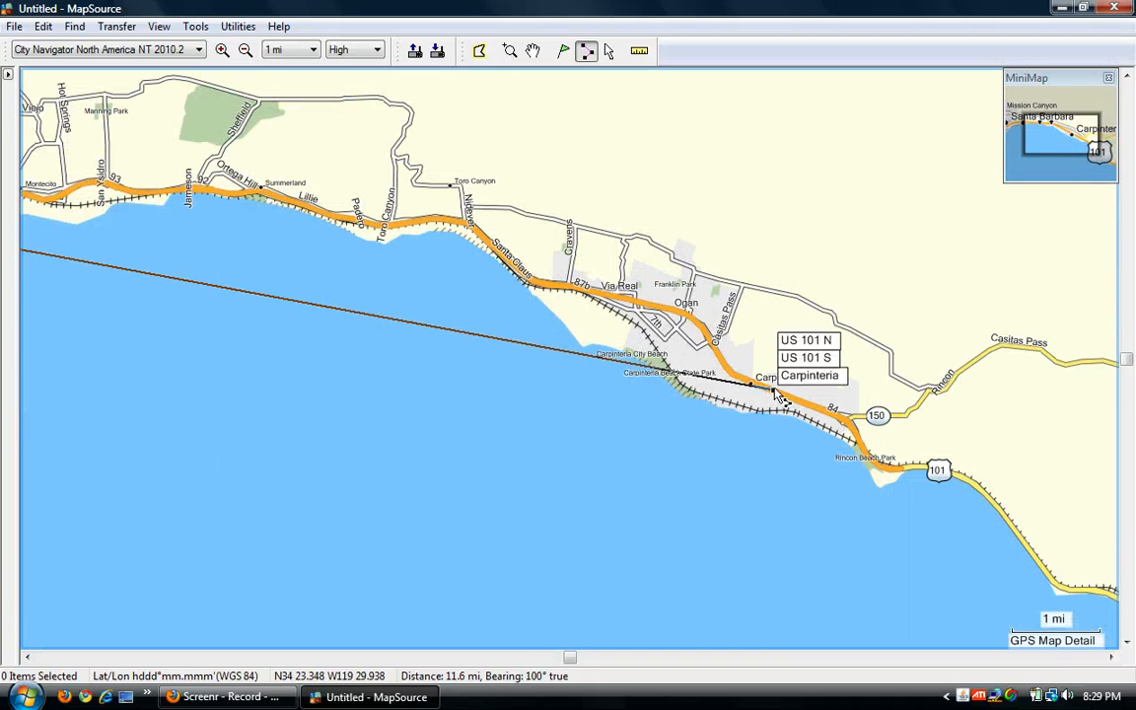
left_click(776, 393)
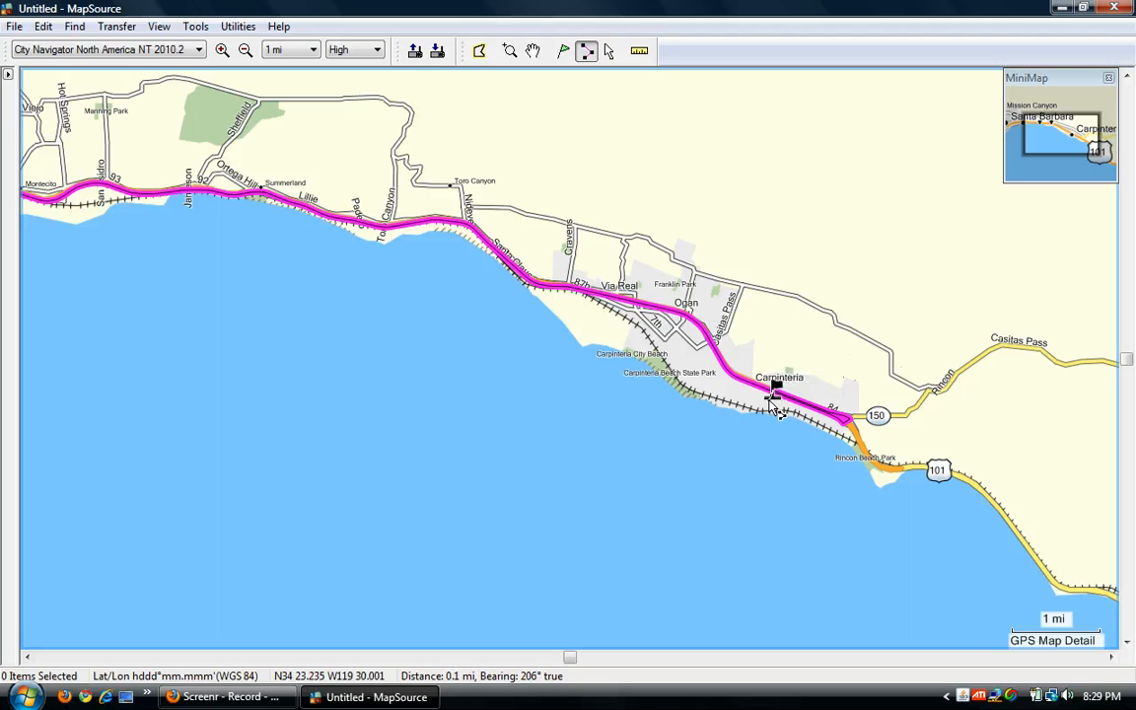
left_click(774, 397)
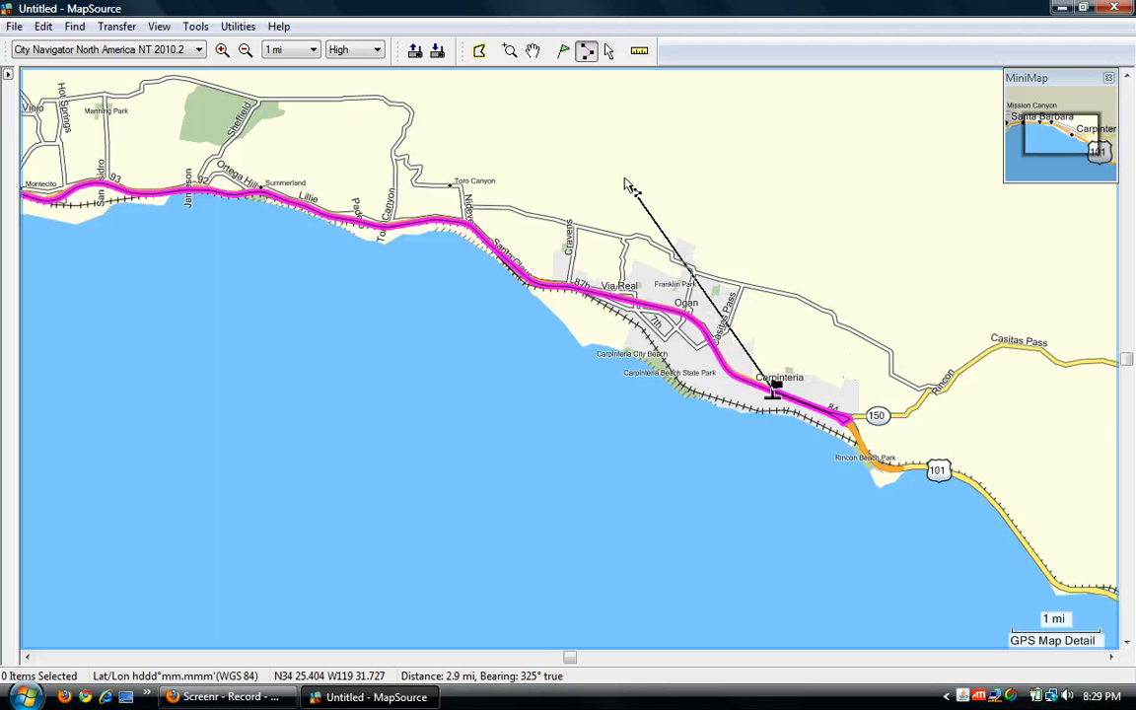
Replace the Carpinteria route point with one on the southbound side of US 101, just west of the Highway 150 junction.
scroll(625, 185, "up", 1)
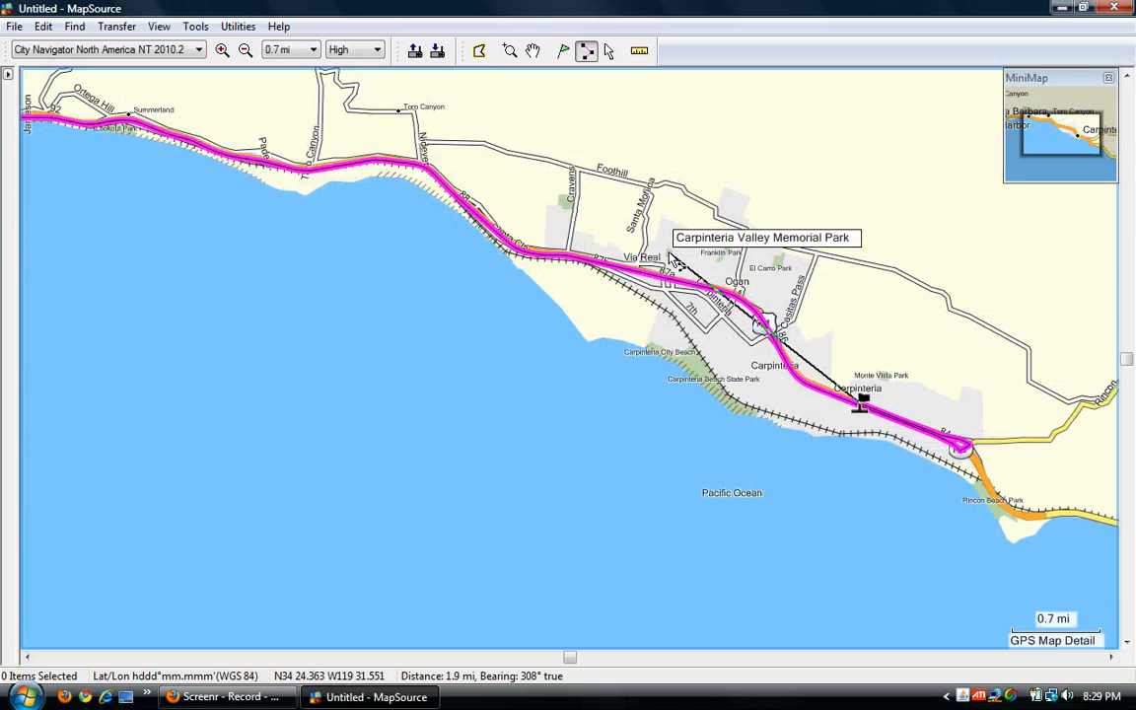
key("Right")
key("Right")
key("Right")
key("Right")
key("Right")
key("Right")
key("Right")
key("Right")
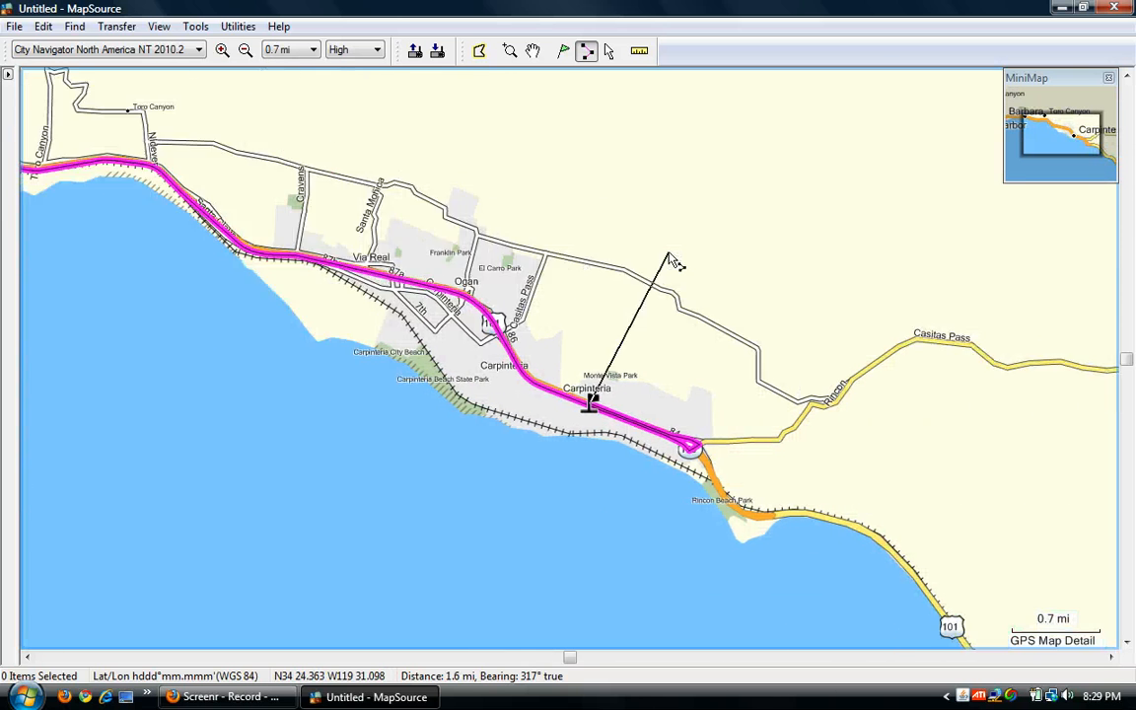
scroll(669, 259, "up", 2)
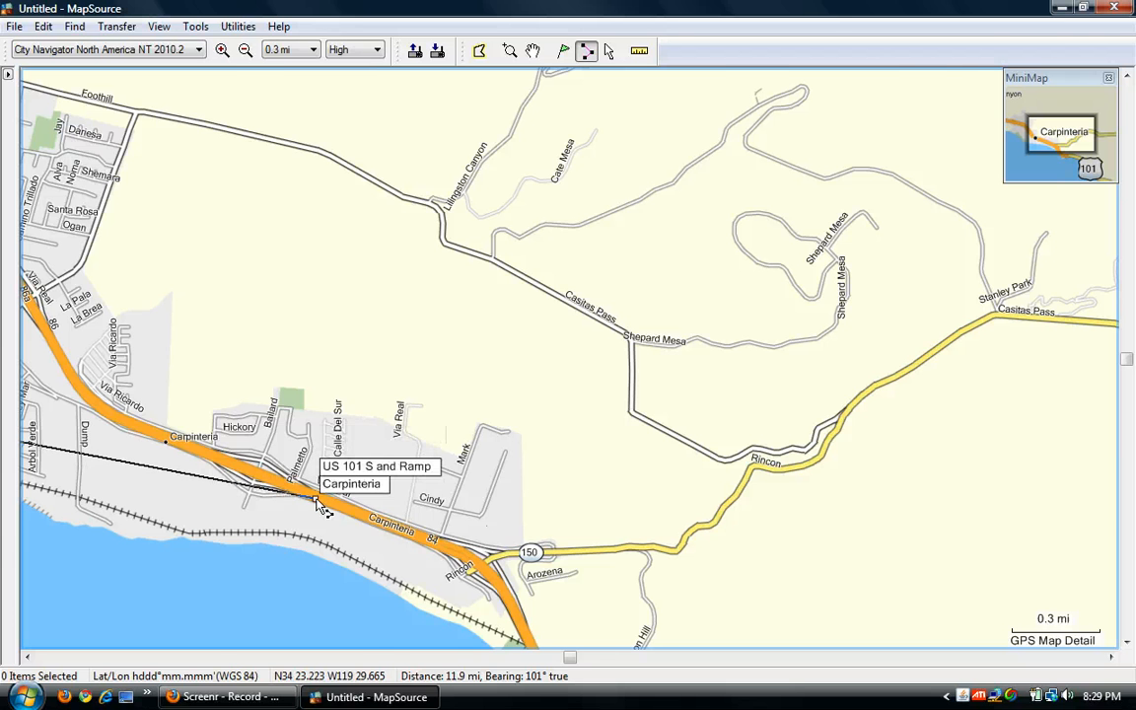
scroll(320, 505, "up", 1)
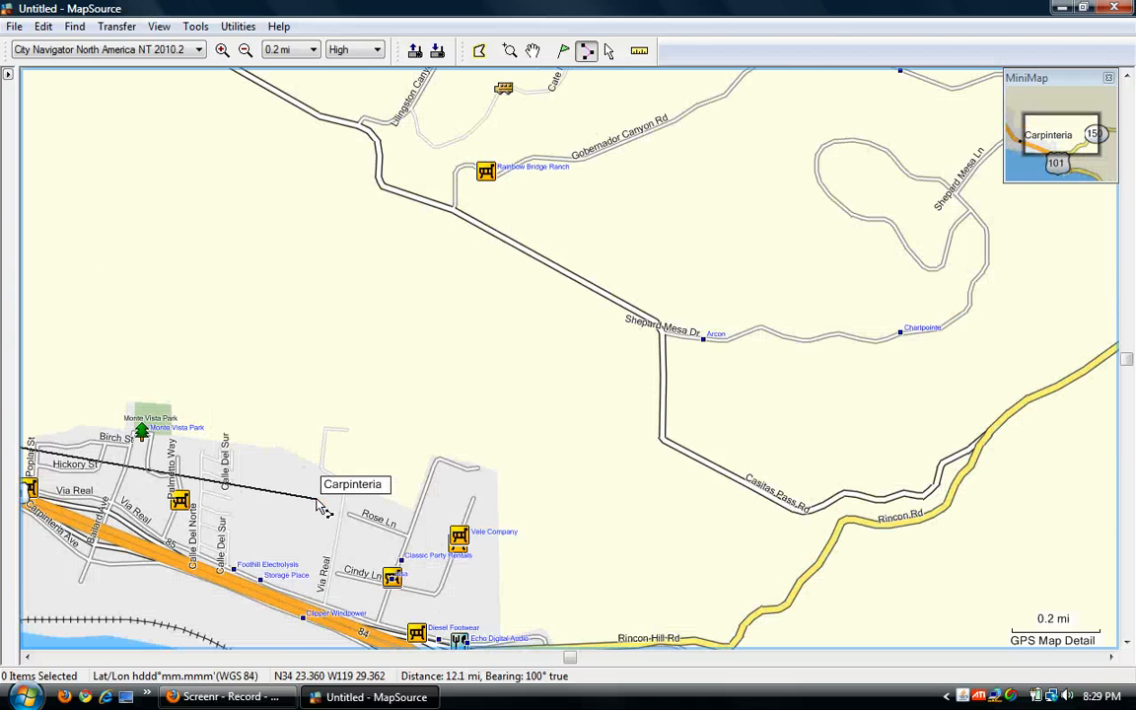
key("Down")
key("Down")
key("Down")
key("Down")
key("Down")
key("Down")
key("Down")
key("Down")
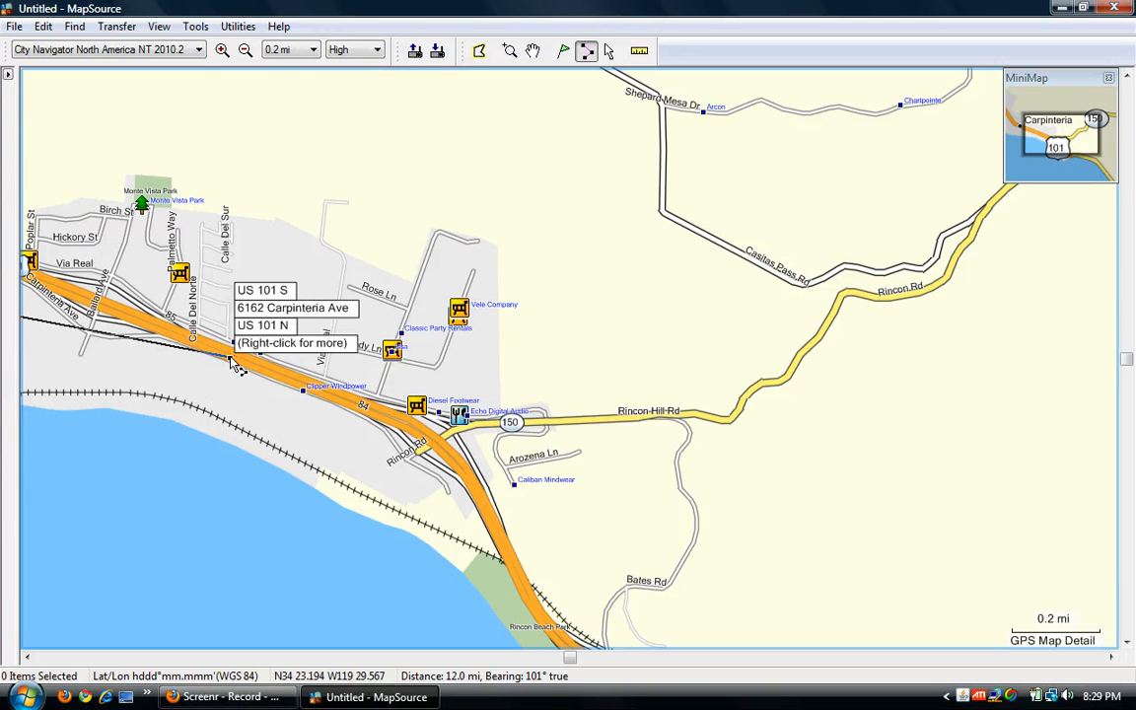
left_click(232, 363)
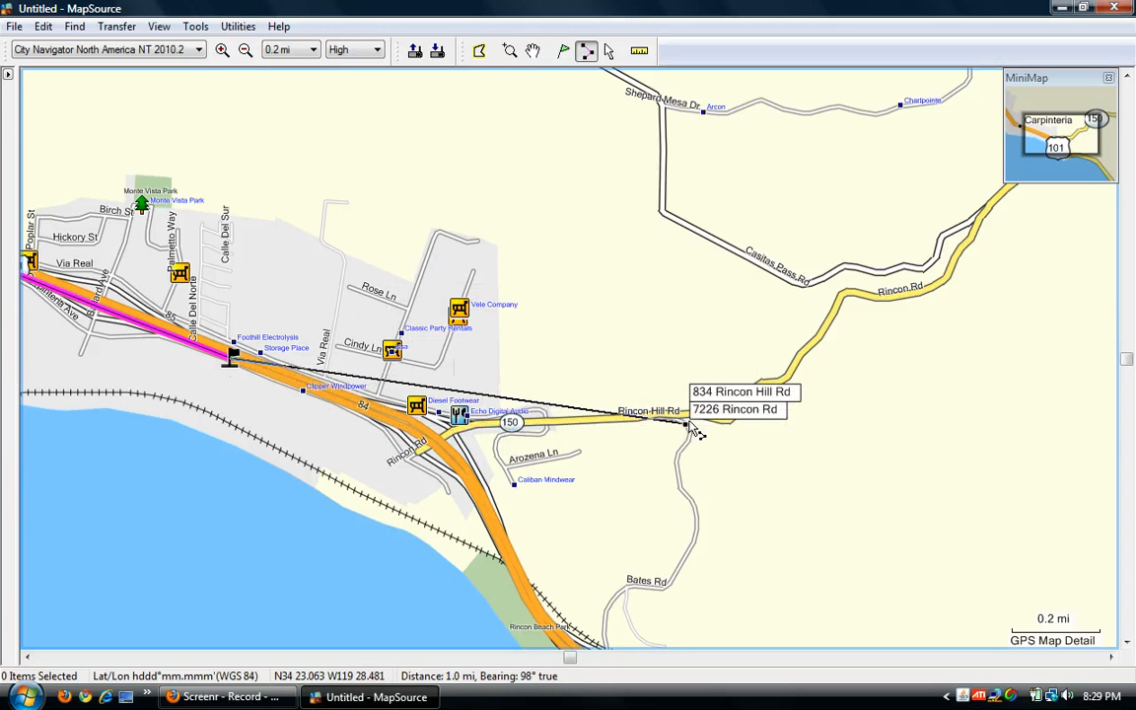
Extend the route from Carpinteria to a point on the Ventura road just south of the Mira Monte junction.
key("Right")
key("Right")
key("Right")
key("Right")
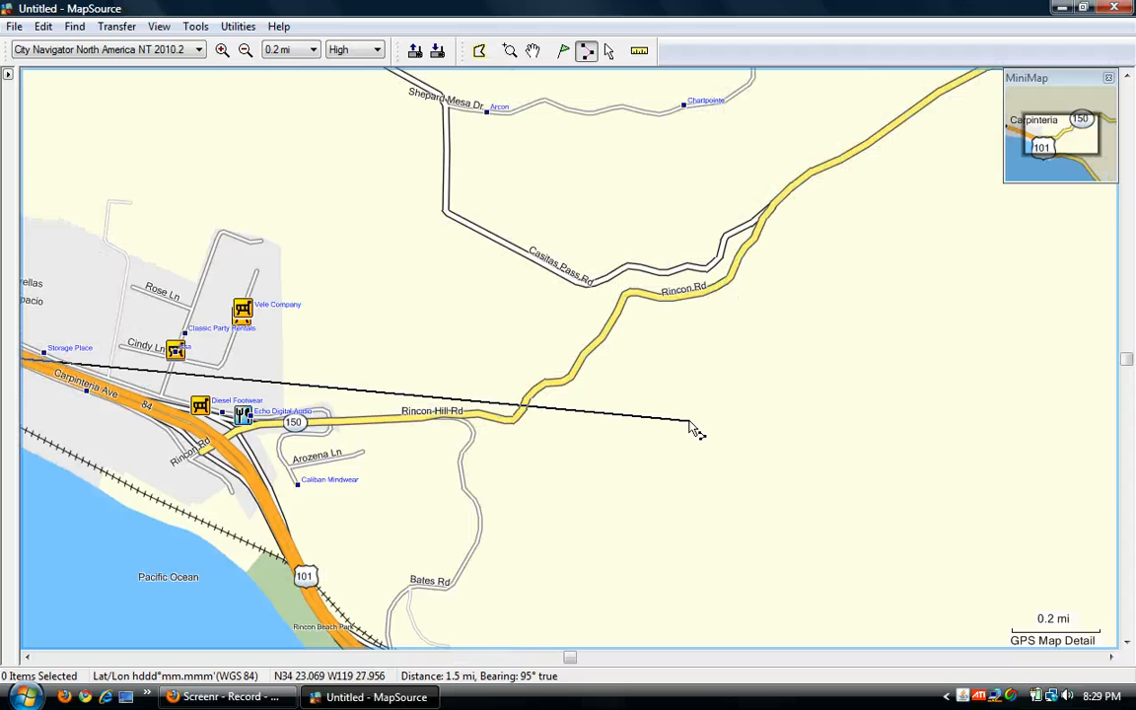
key("minus")
key("minus")
key("minus")
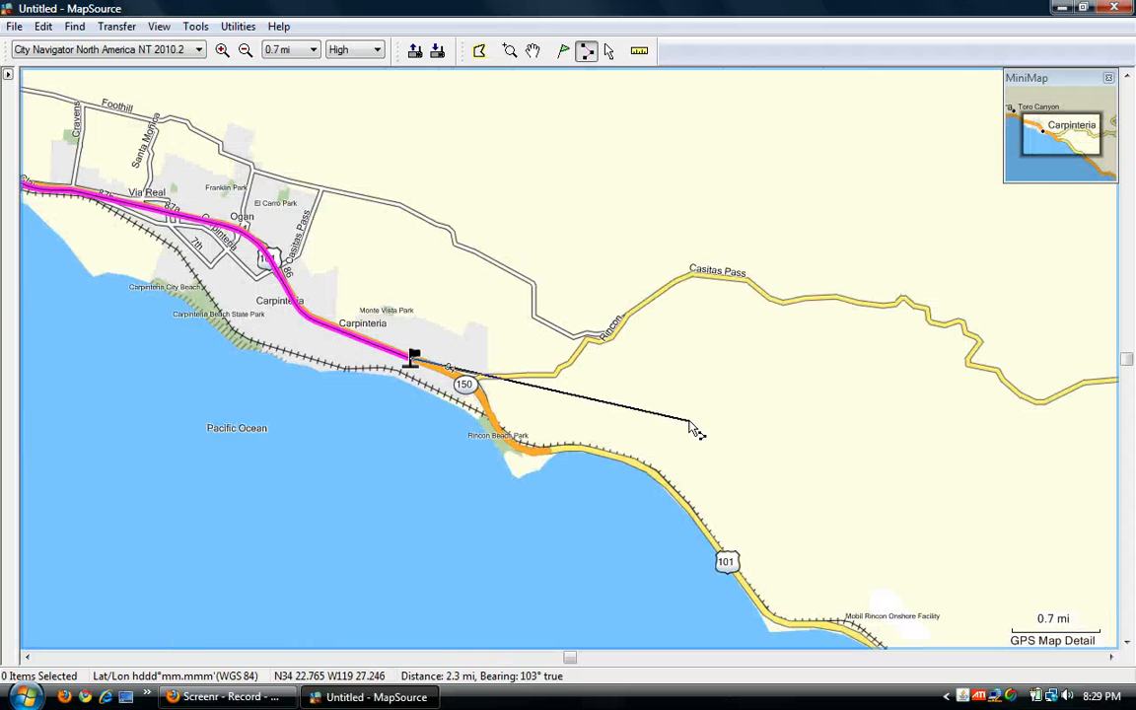
key("minus")
key("Right")
key("Right")
key("Right")
key("Right")
key("Right")
key("Right")
key("Right")
key("Right")
key("Right")
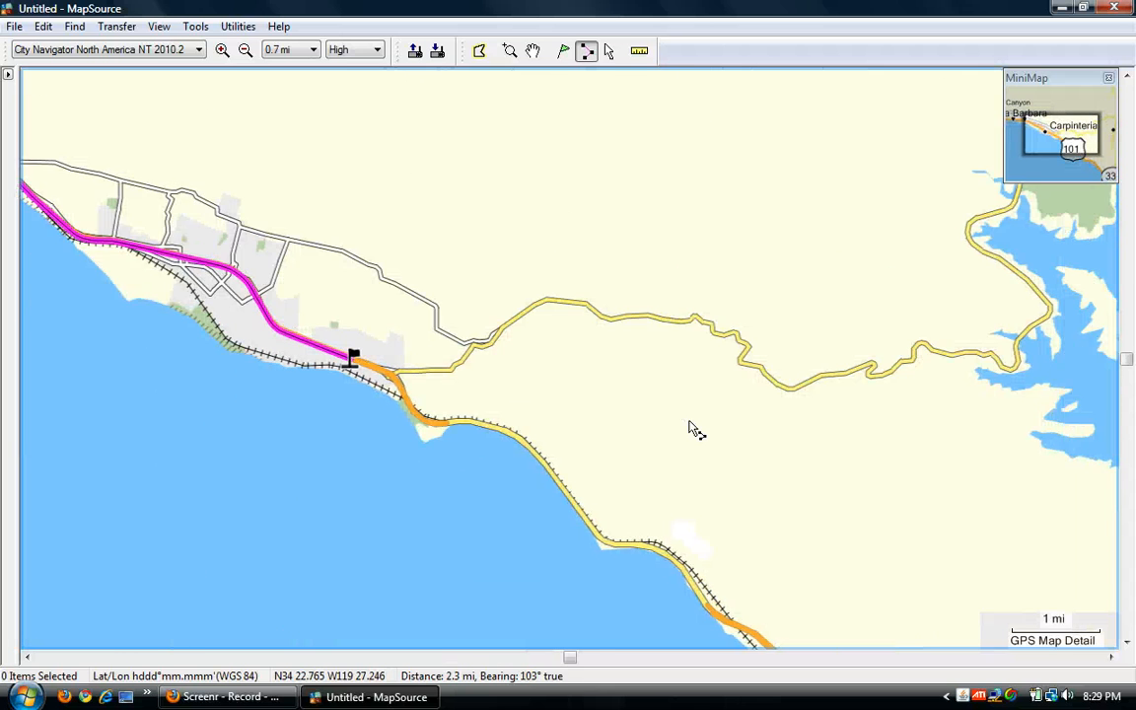
key("Right")
key("Right")
key("Right")
key("Right")
key("Right")
key("Right")
key("Right")
key("Right")
key("Right")
key("Right")
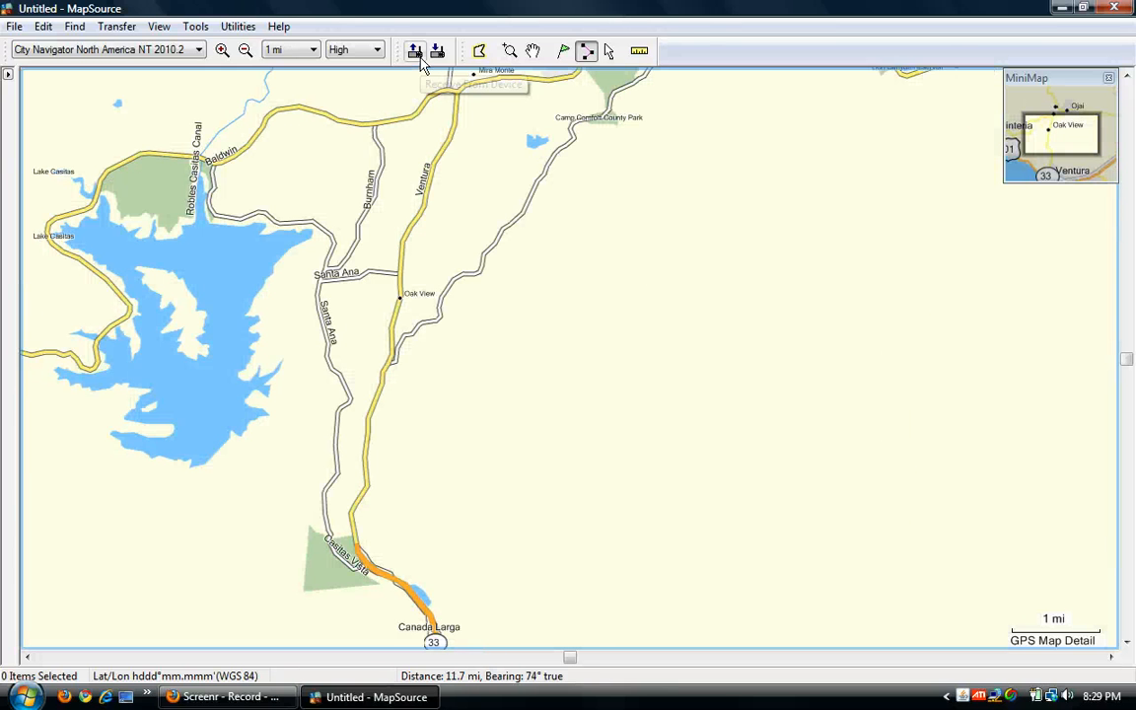
key("Up")
key("Up")
key("Up")
key("Up")
key("Up")
key("Up")
key("Up")
key("Up")
key("Up")
key("Up")
key("Up")
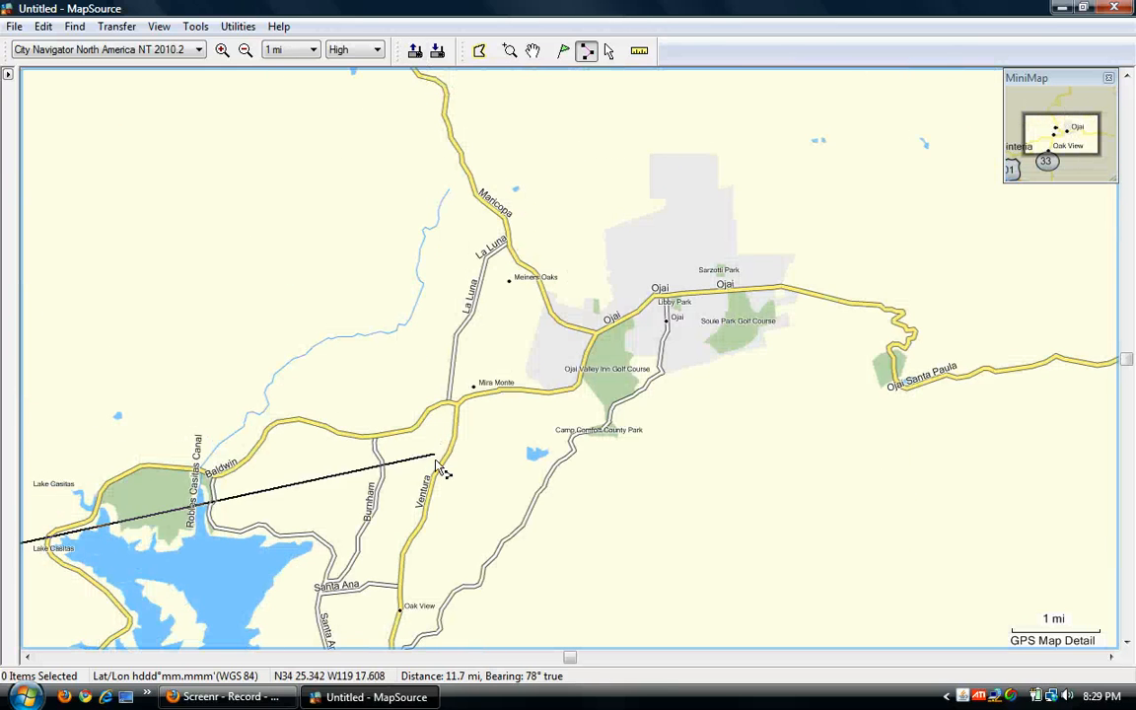
left_click(457, 411)
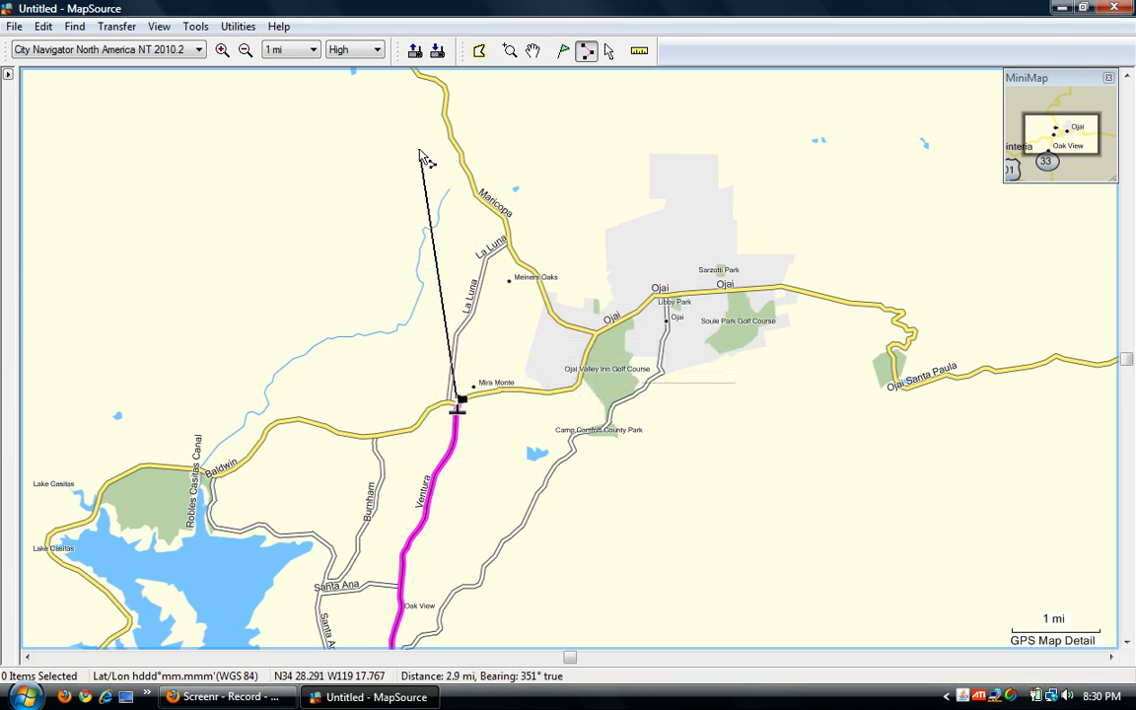
Extend the route from Mira Monte north along the Maricopa road and Highway 33 to the junction with Lockwood Valley Road.
key("Up")
key("Up")
key("Up")
key("Up")
key("Up")
key("Up")
key("Up")
key("Up")
key("Up")
key("Up")
key("Up")
key("Up")
key("Up")
key("Up")
key("Up")
key("Up")
key("Up")
key("Up")
key("Up")
key("Up")
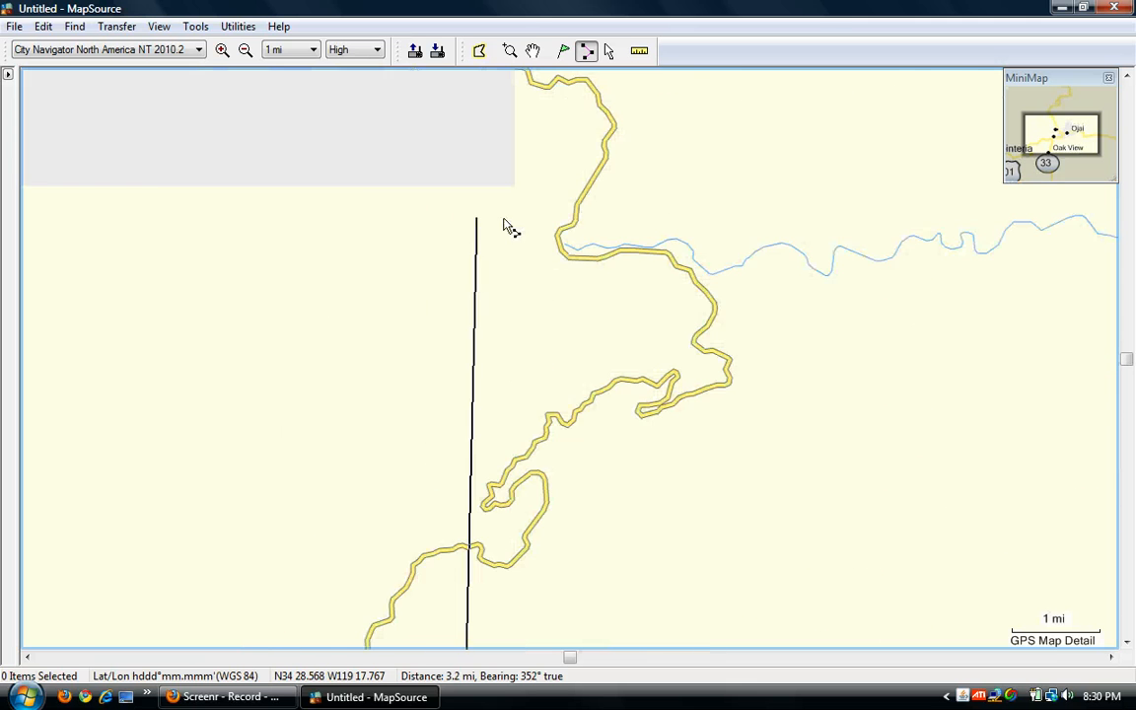
key("Up")
key("Up")
key("Up")
key("Up")
key("Up")
key("Up")
key("Up")
key("Up")
key("Up")
key("Up")
key("Up")
key("Up")
key("Up")
key("Up")
key("Up")
key("Up")
key("Up")
key("Up")
key("Up")
key("Up")
key("Up")
key("Up")
key("Up")
key("Up")
key("Up")
key("Up")
key("Up")
key("Up")
key("Up")
key("Up")
key("Up")
key("Up")
key("Up")
key("Up")
key("Up")
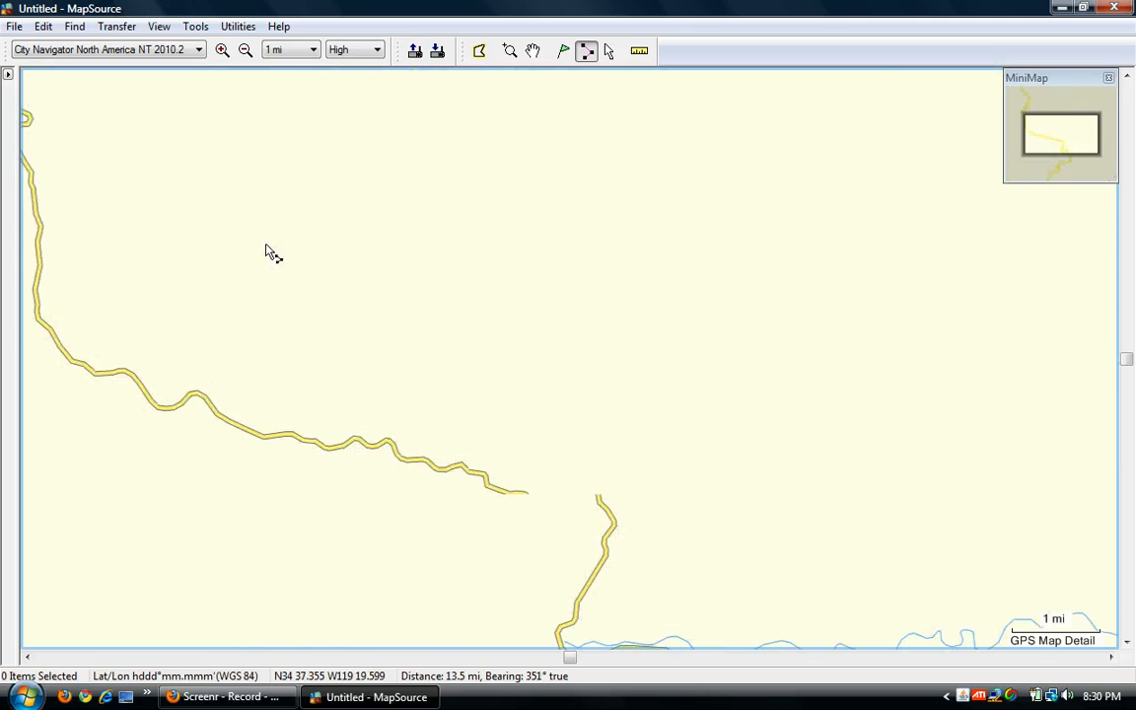
key("Up")
key("Up")
key("Up")
key("Up")
key("Up")
key("Up")
key("Up")
key("Up")
key("Up")
key("Up")
key("Up")
key("Up")
key("Up")
key("Up")
key("Up")
key("Up")
key("Up")
key("Up")
key("Up")
key("Up")
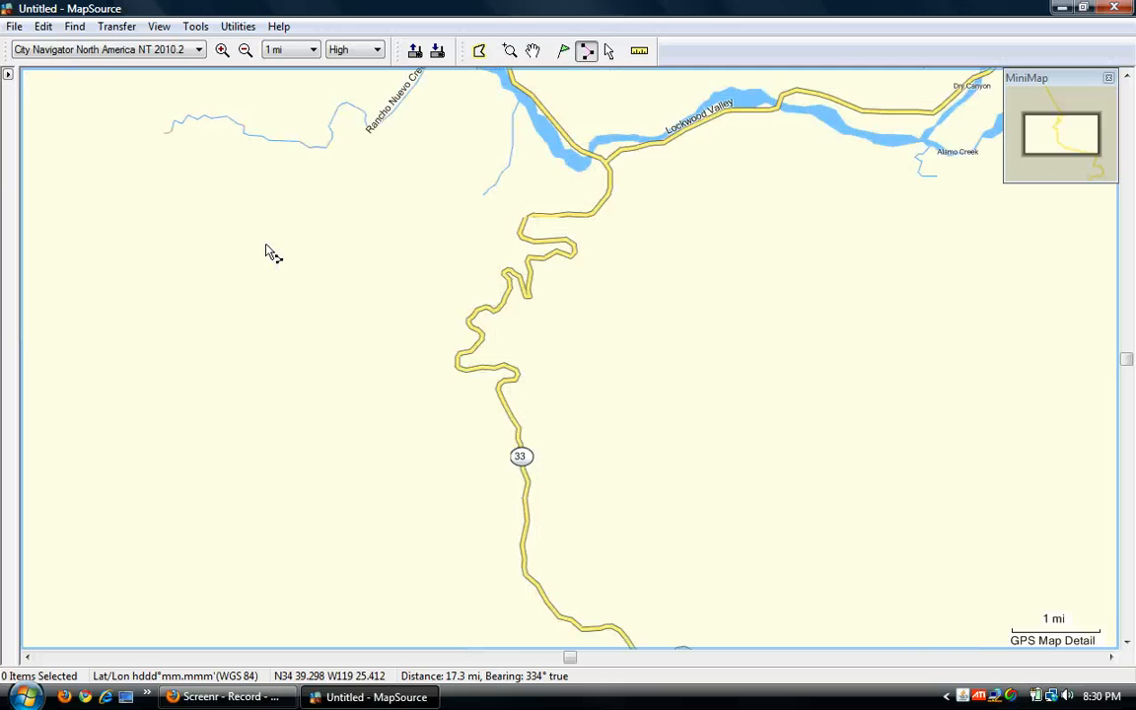
key("Up")
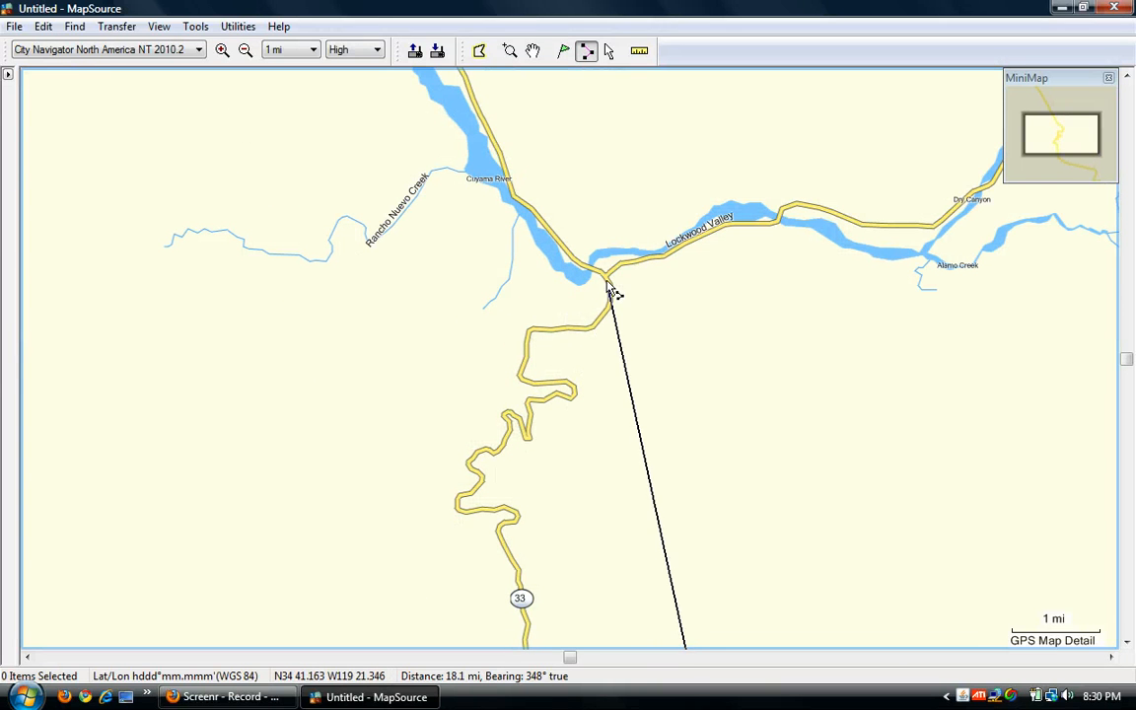
left_click(607, 280)
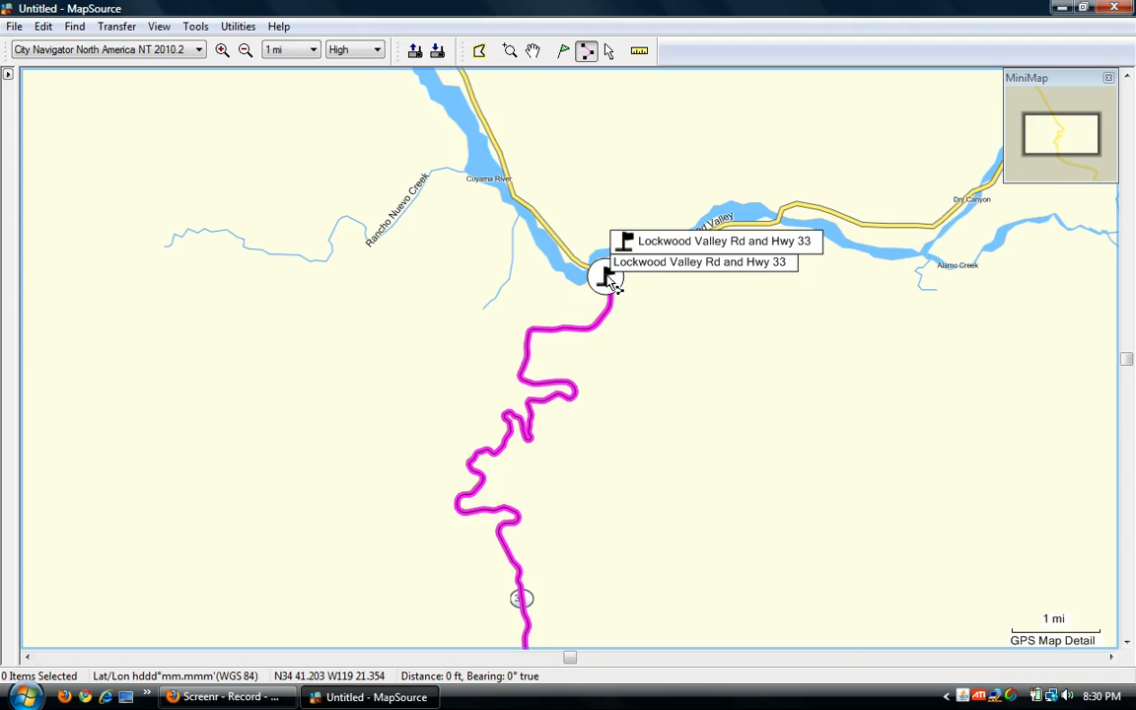
Extend the route from Lockwood Valley Road northwest along Highway 33 to its junction with Highway 166.
key("Left")
key("Left")
key("Left")
key("Left")
key("Up")
key("Up")
key("Up")
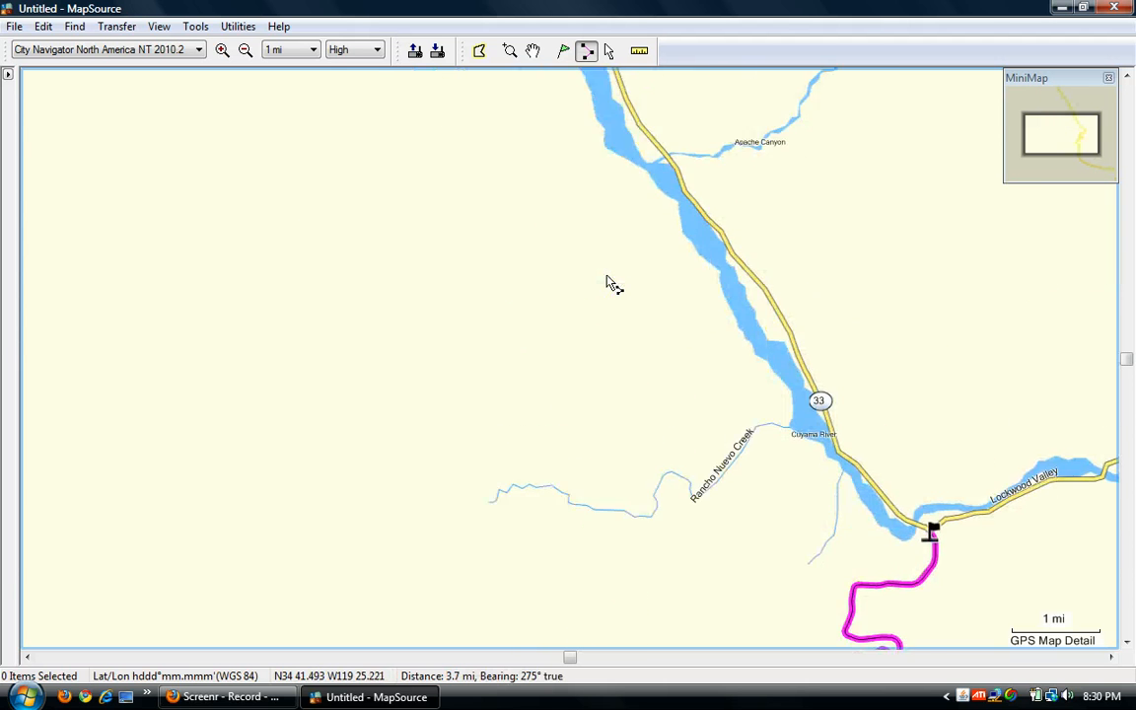
key("Up")
key("Up")
key("Up")
key("Up")
key("Up")
key("Up")
key("Up")
key("Up")
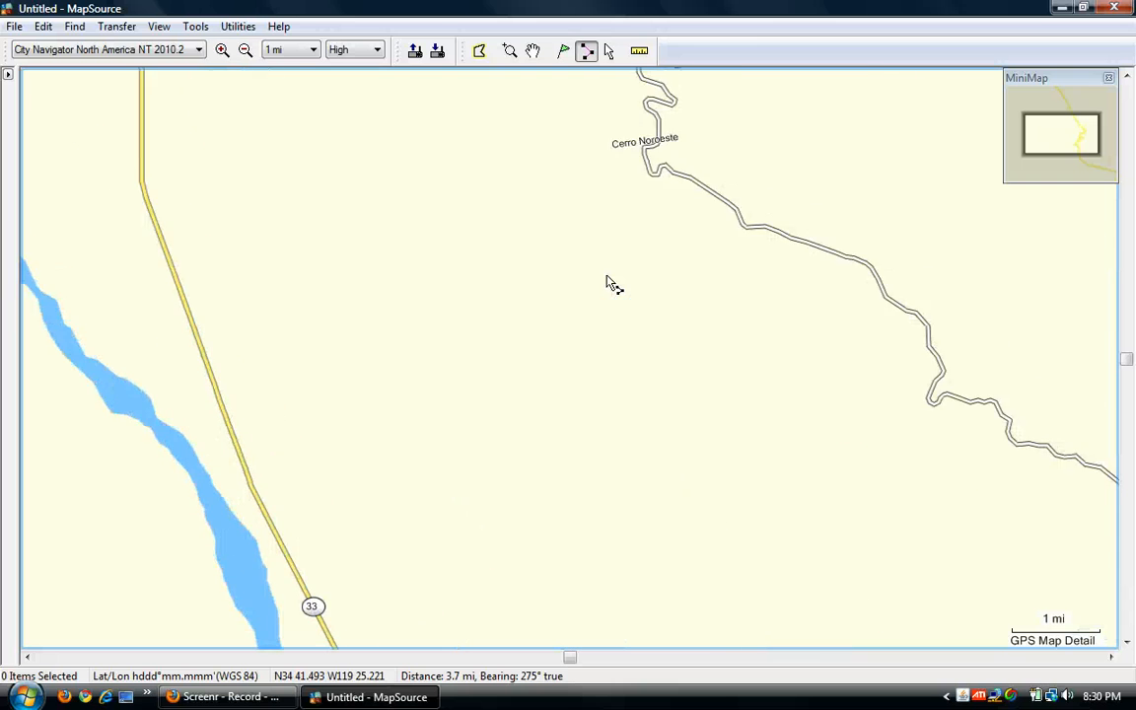
key("Up")
key("Up")
key("Up")
key("Left")
key("Left")
key("Left")
key("Left")
key("Left")
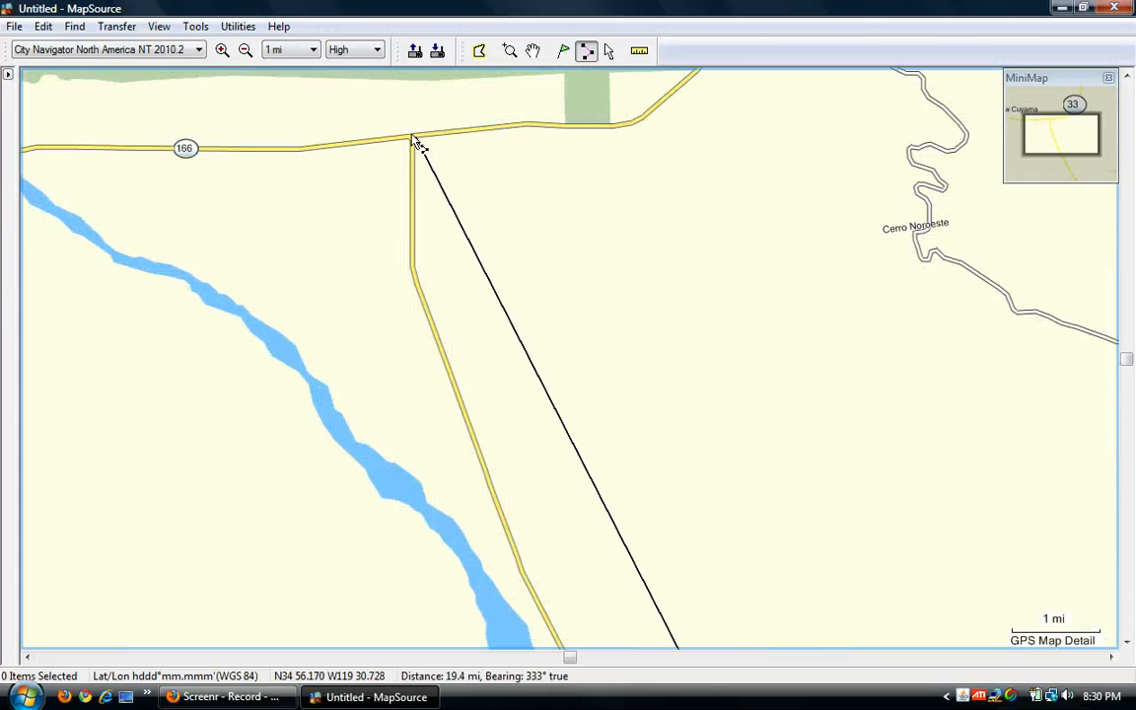
left_click(413, 139)
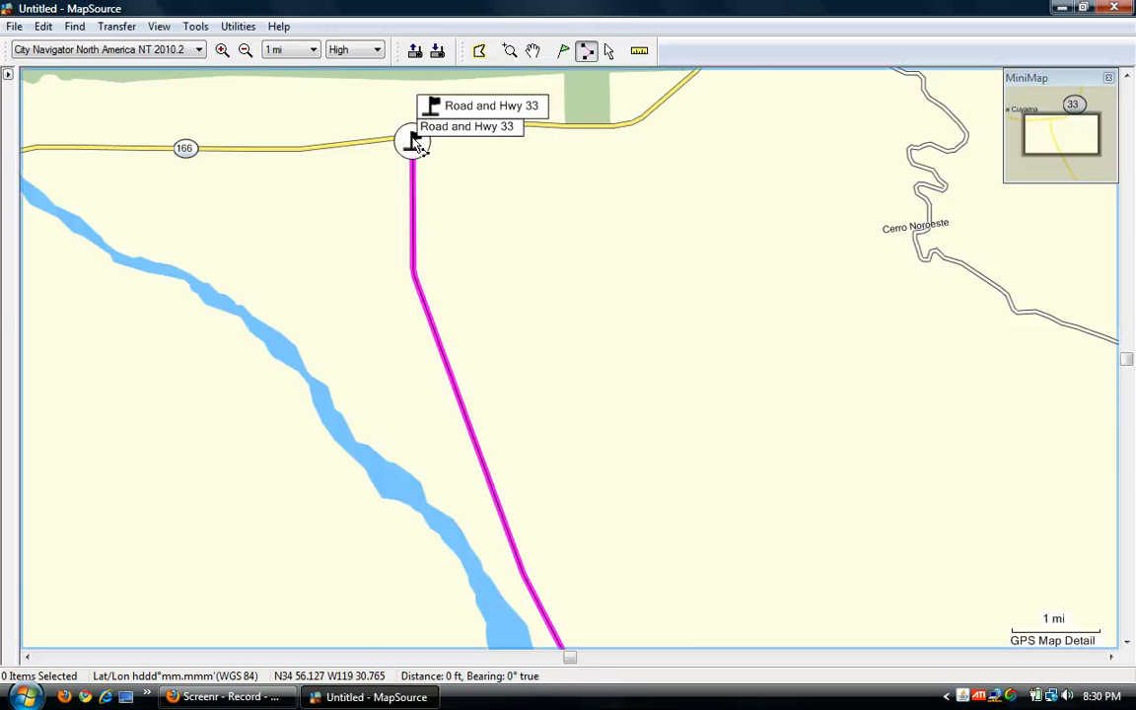
Try to extend the route west along Highway 166 to a point on US 101 just south of the interchange, at the 500 ft scale.
key("Left")
key("Left")
key("Left")
key("Left")
key("Left")
key("Left")
key("Left")
key("Left")
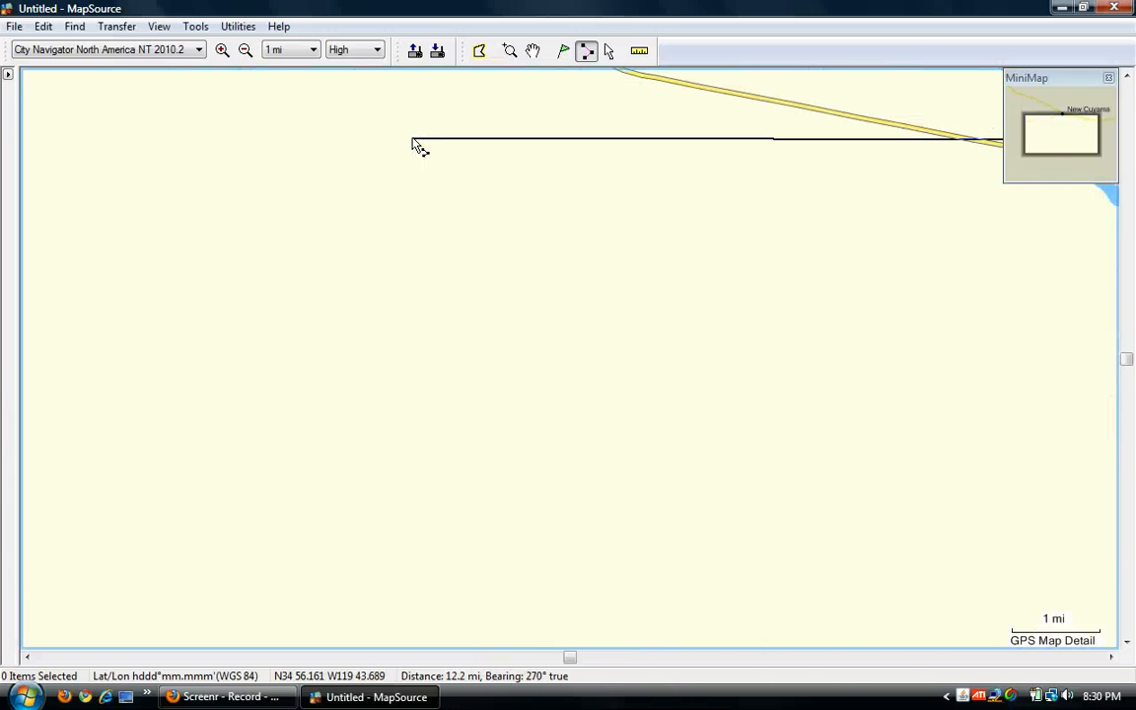
key("Up")
key("Up")
key("Up")
key("Up")
key("Up")
key("Up")
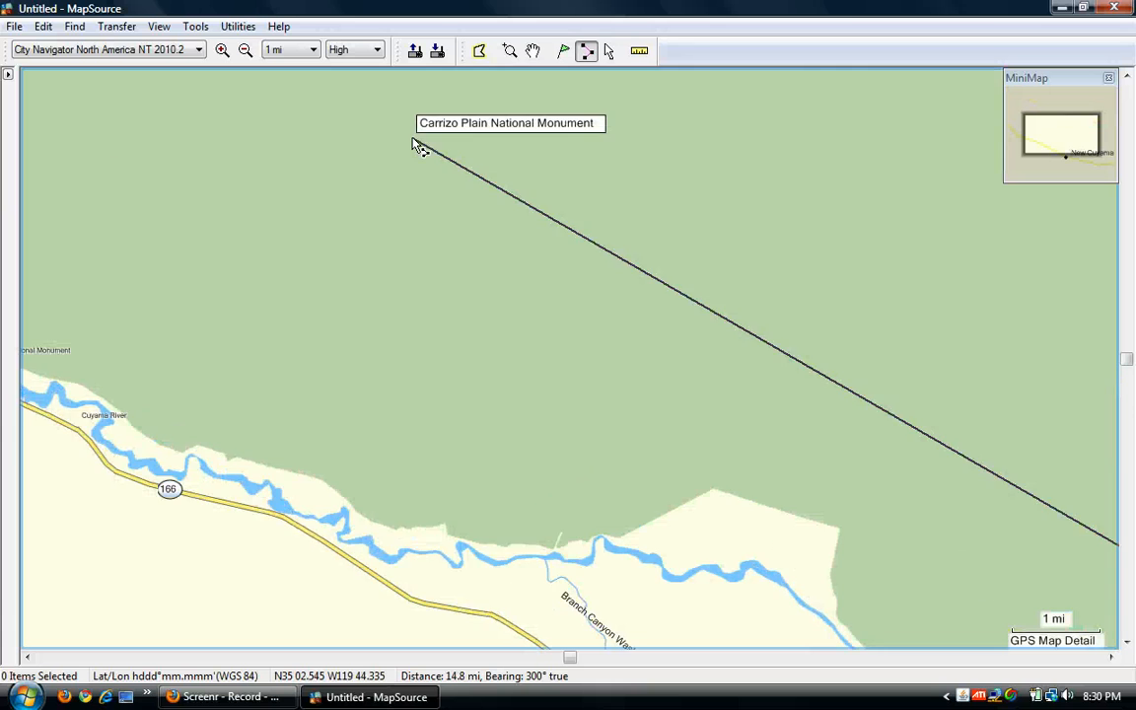
key("Left")
key("Left")
key("Left")
key("Left")
key("Left")
key("Left")
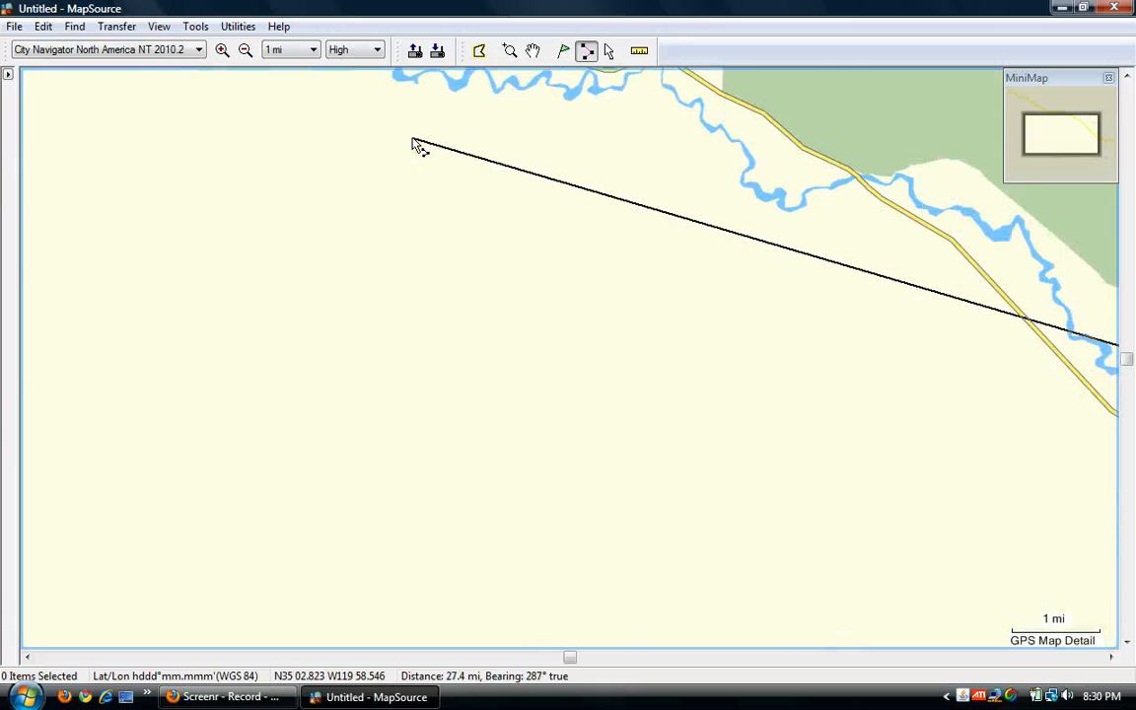
key("Up")
key("Up")
key("Up")
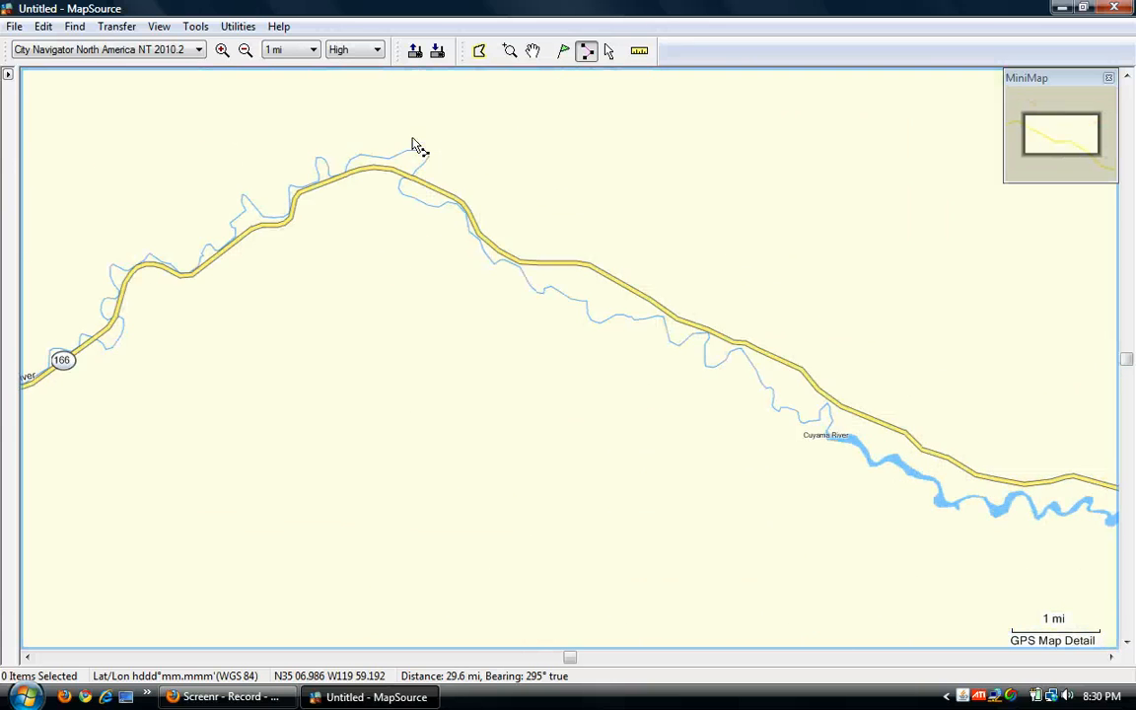
key("Left")
key("Left")
key("Left")
key("Left")
key("Left")
key("Left")
key("Down")
key("Down")
key("Down")
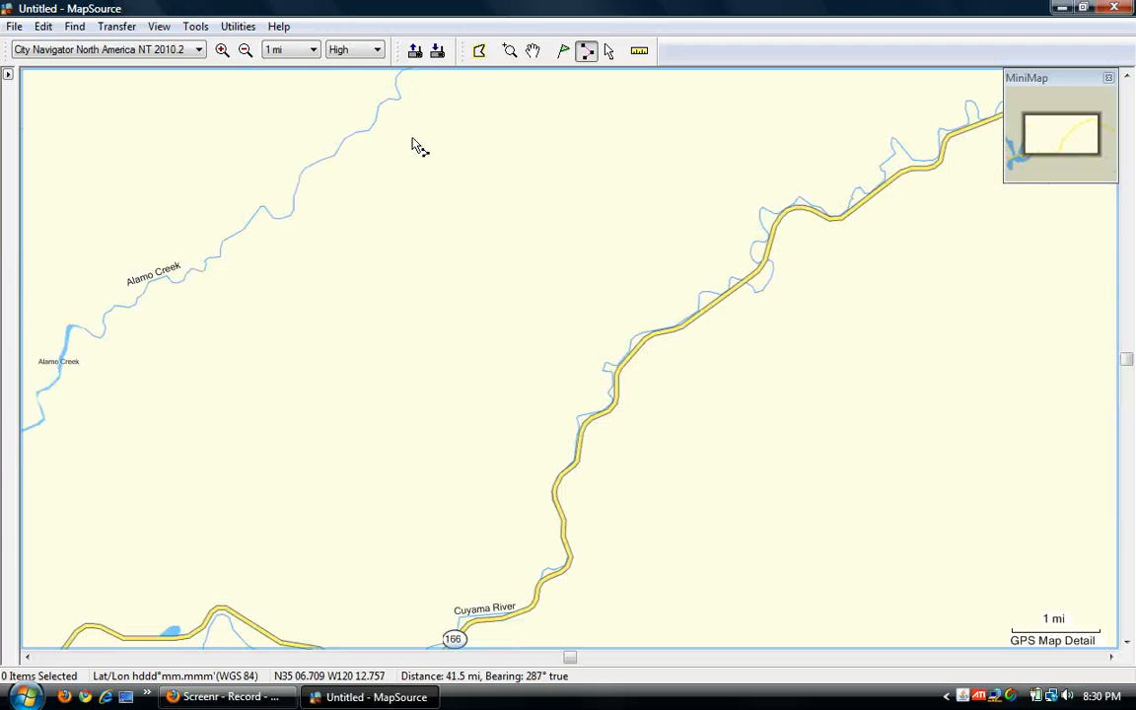
key("Left")
key("Left")
key("Left")
key("Left")
key("Left")
key("Left")
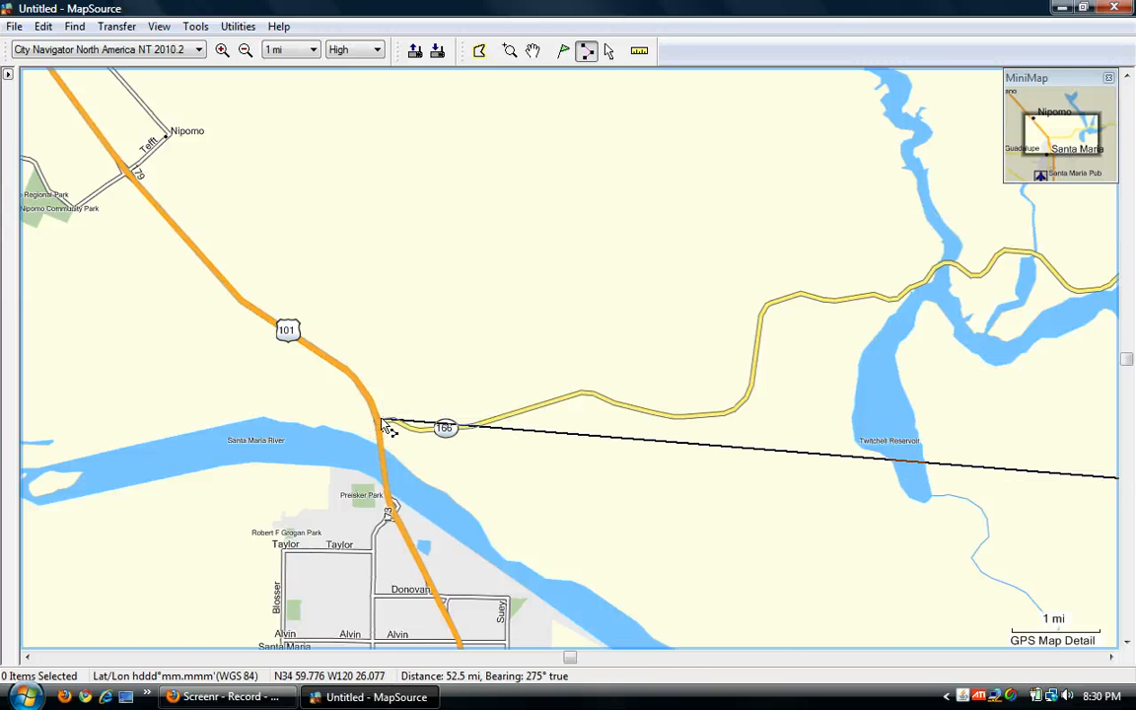
key("Left")
key("Left")
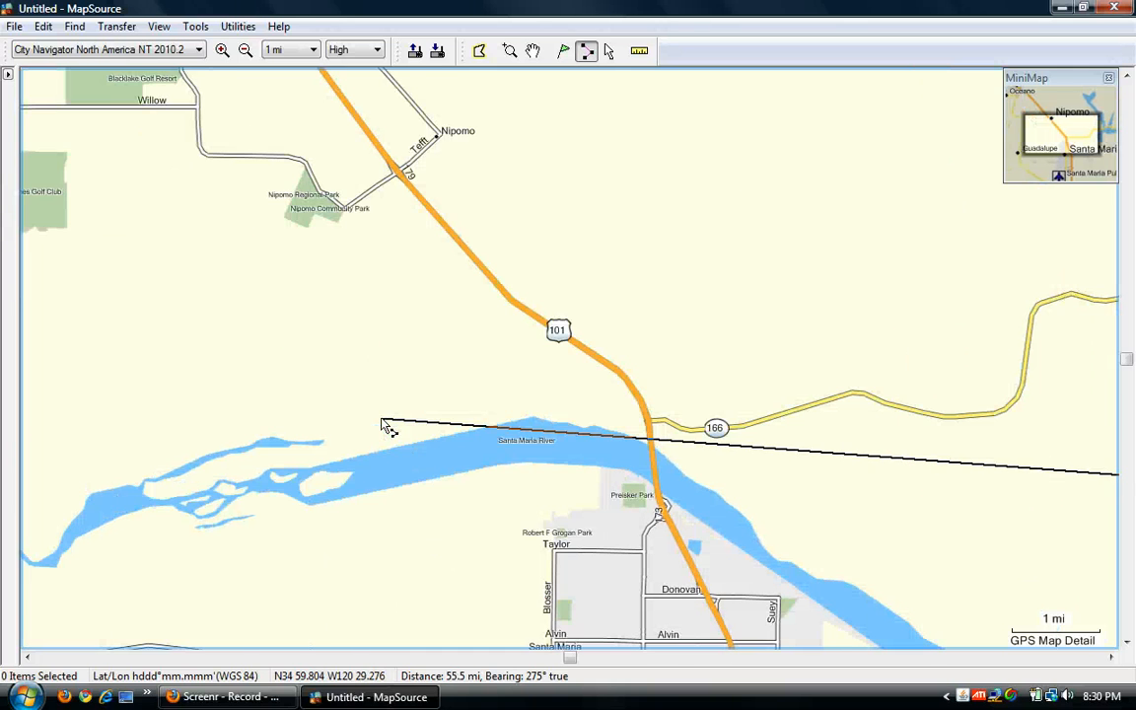
key("Page_Up")
key("Page_Up")
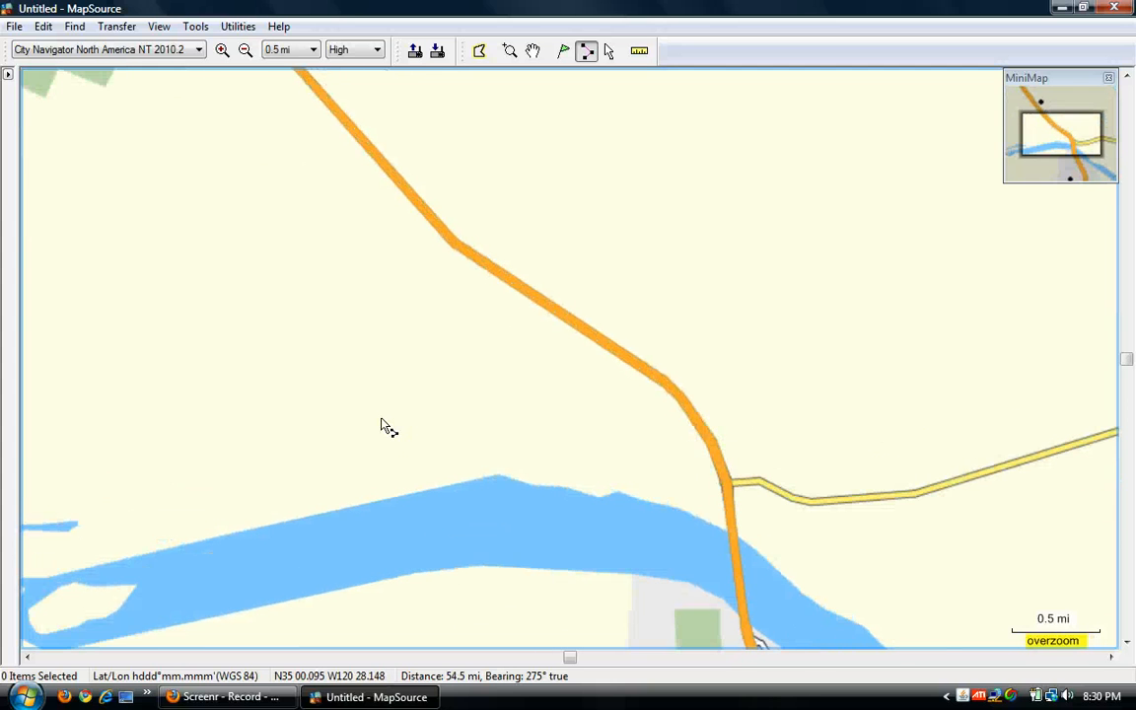
key("Down")
key("Down")
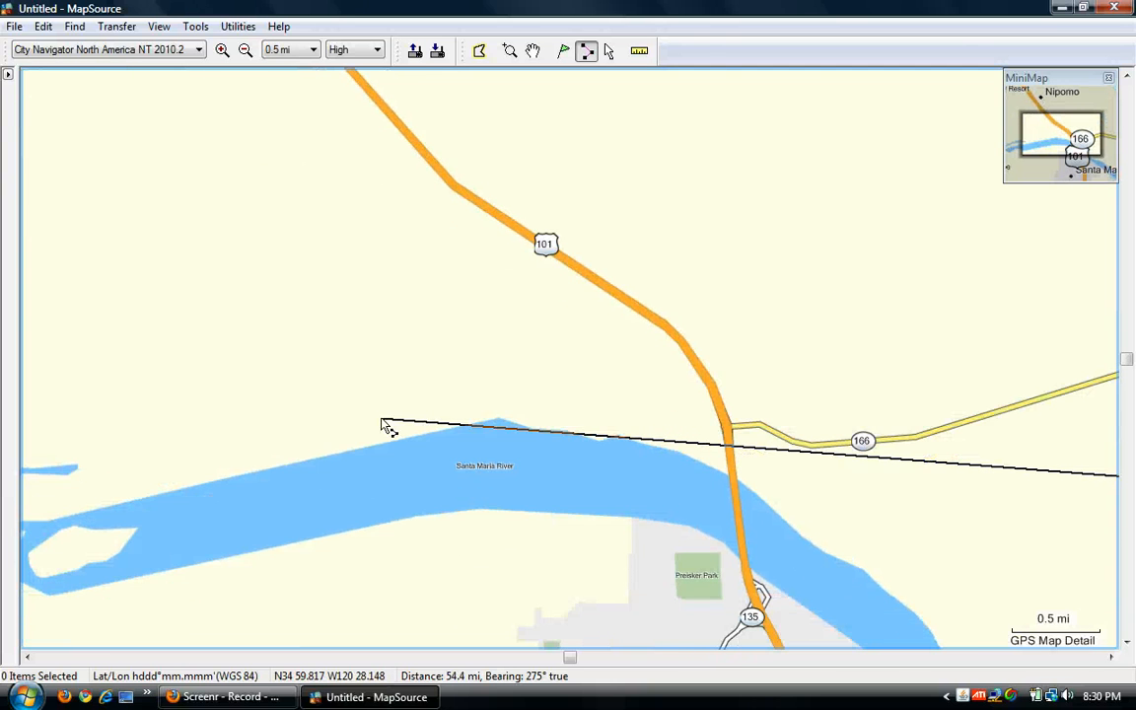
key("Page_Up")
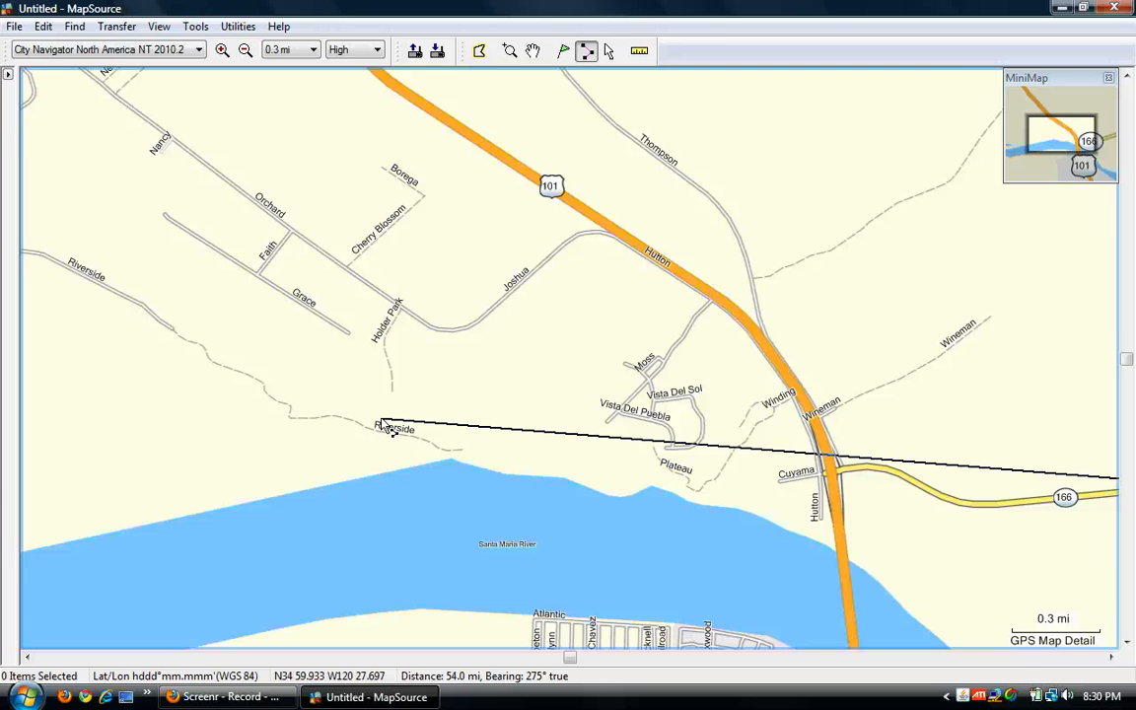
key("Right")
key("Right")
key("Down")
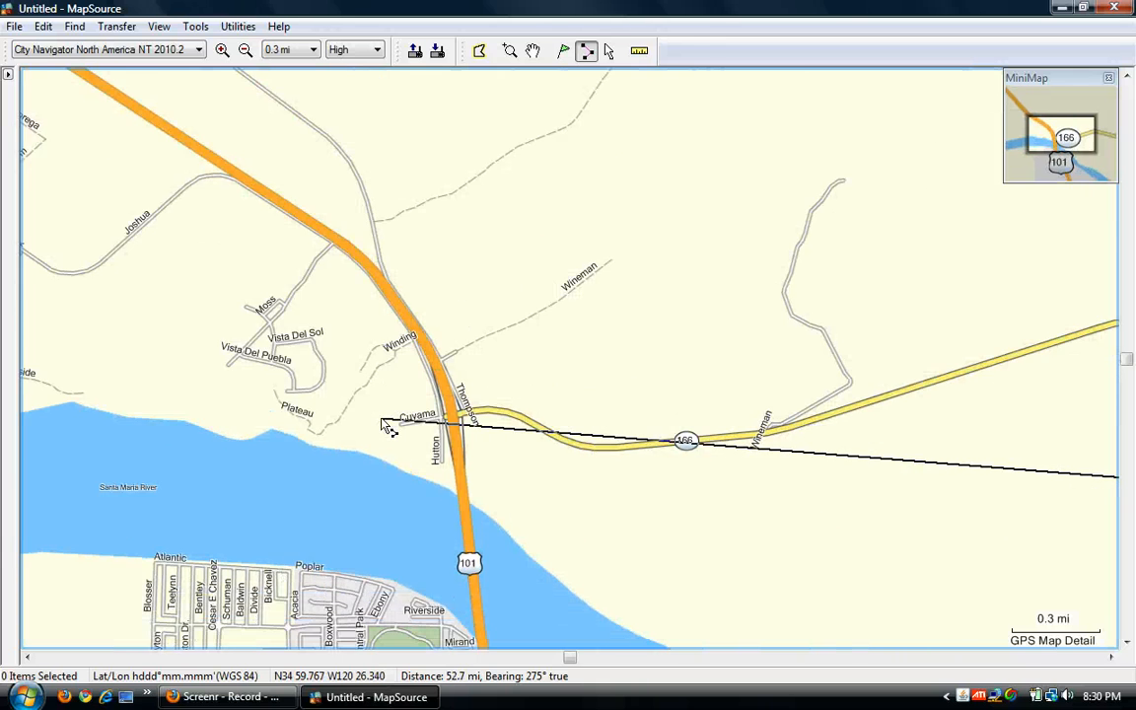
key("Page_Up")
key("Page_Up")
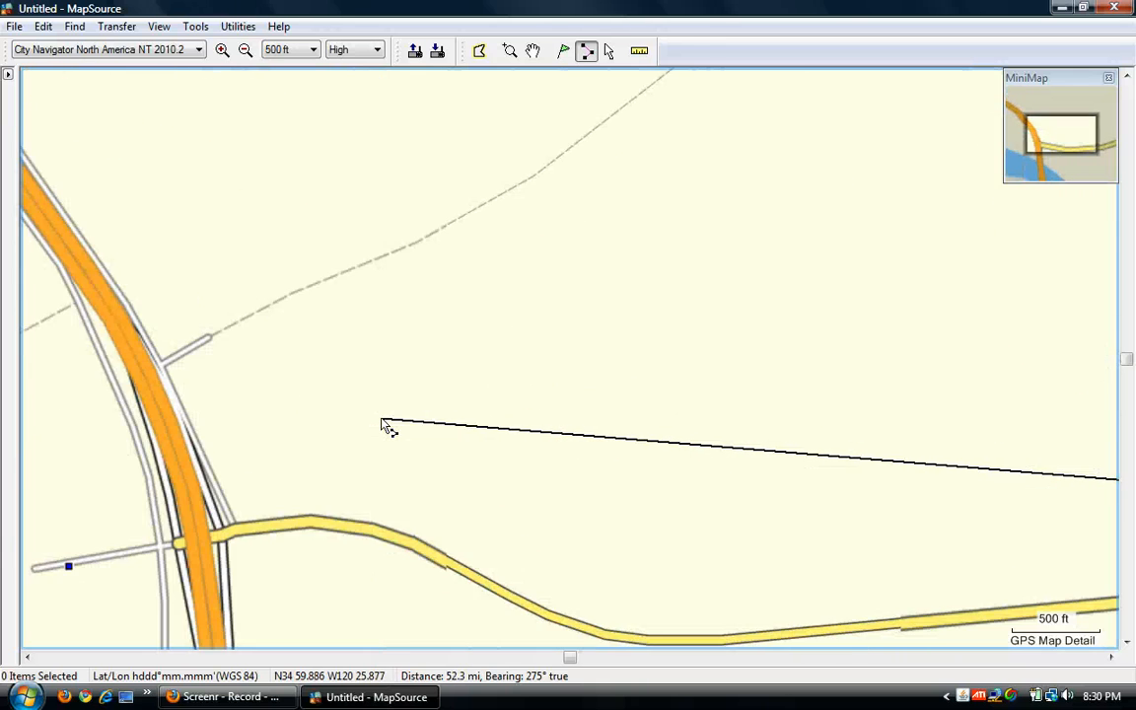
left_click(204, 622)
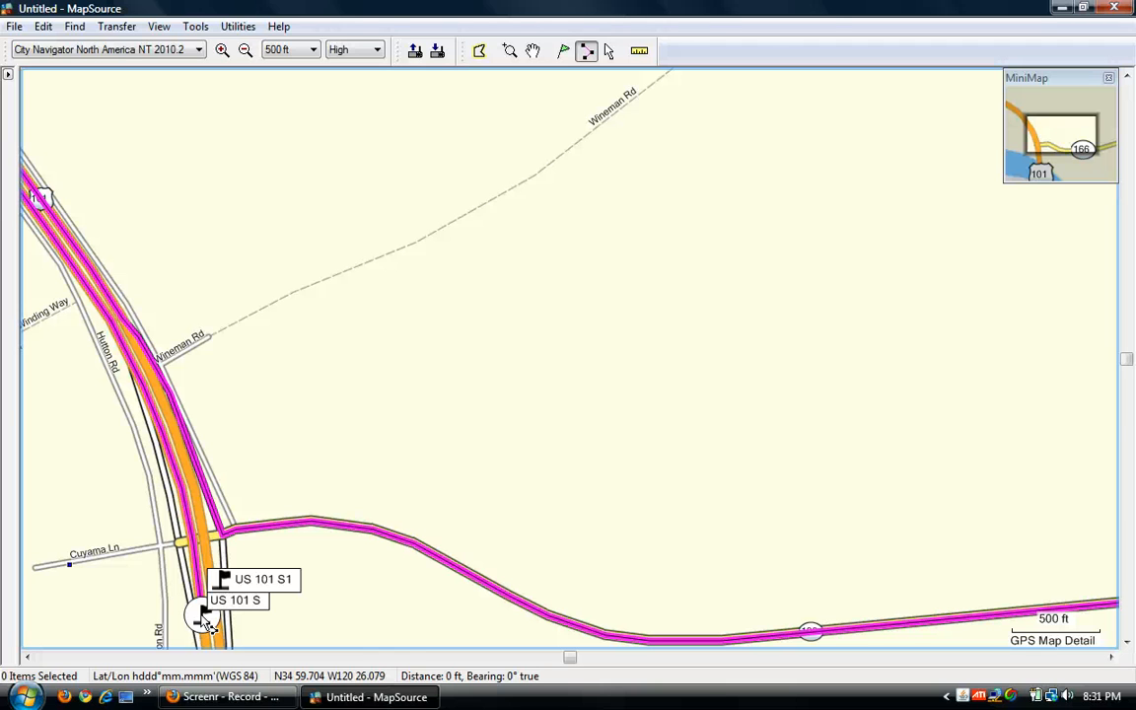
Replace the last route point with one farther south on southbound US 101 at the Santa Maria River, and end the route.
key("ctrl+z")
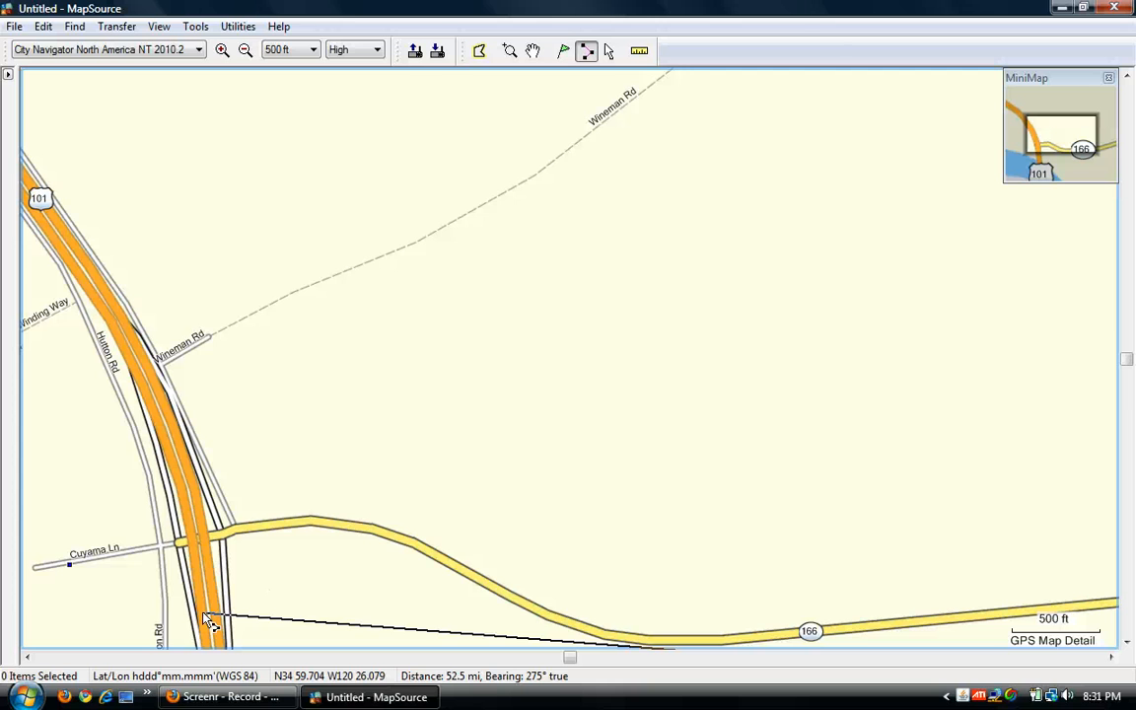
mouse_move(205, 616)
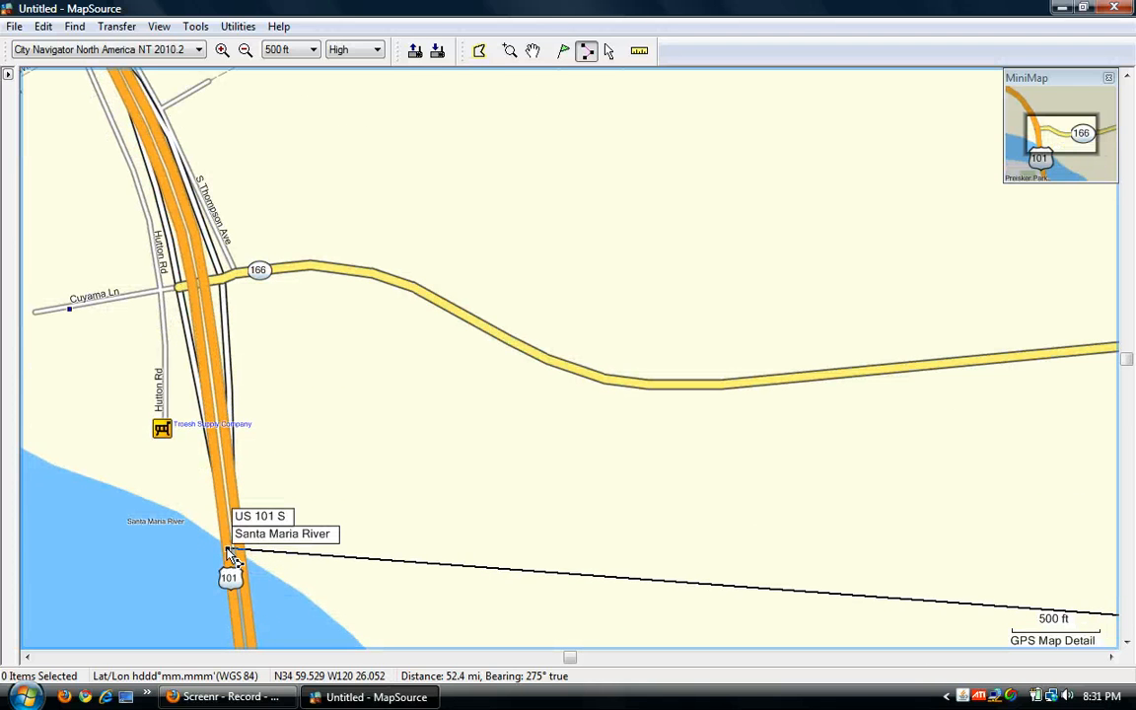
left_click(229, 556)
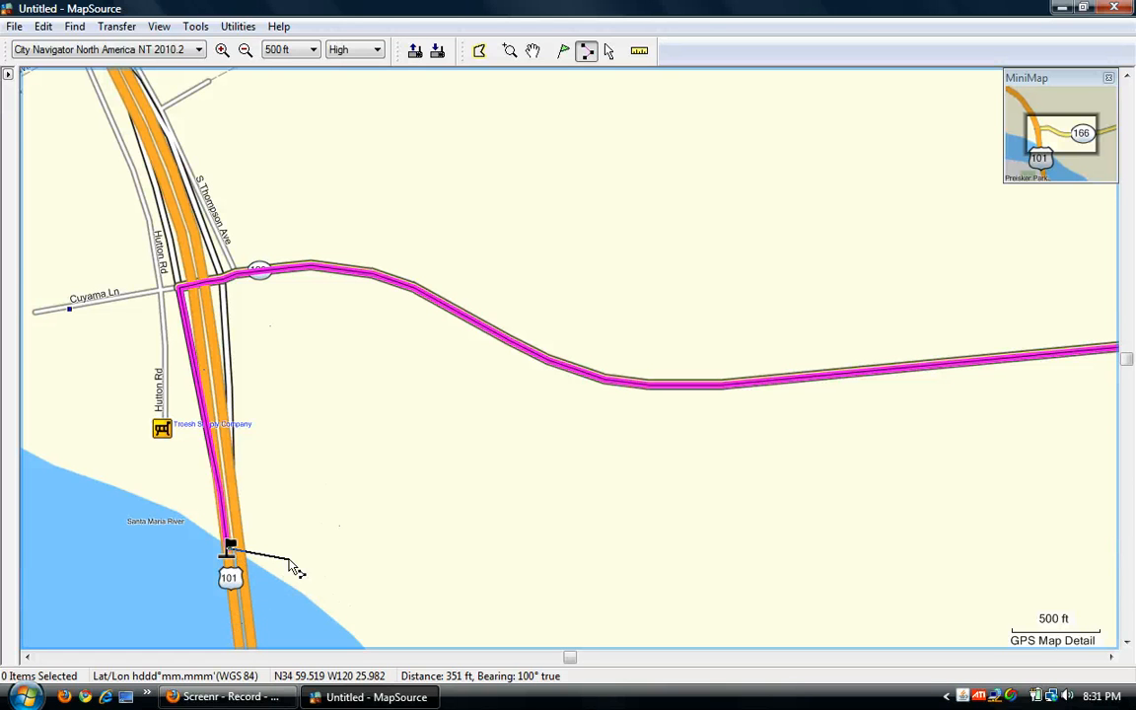
key("Escape")
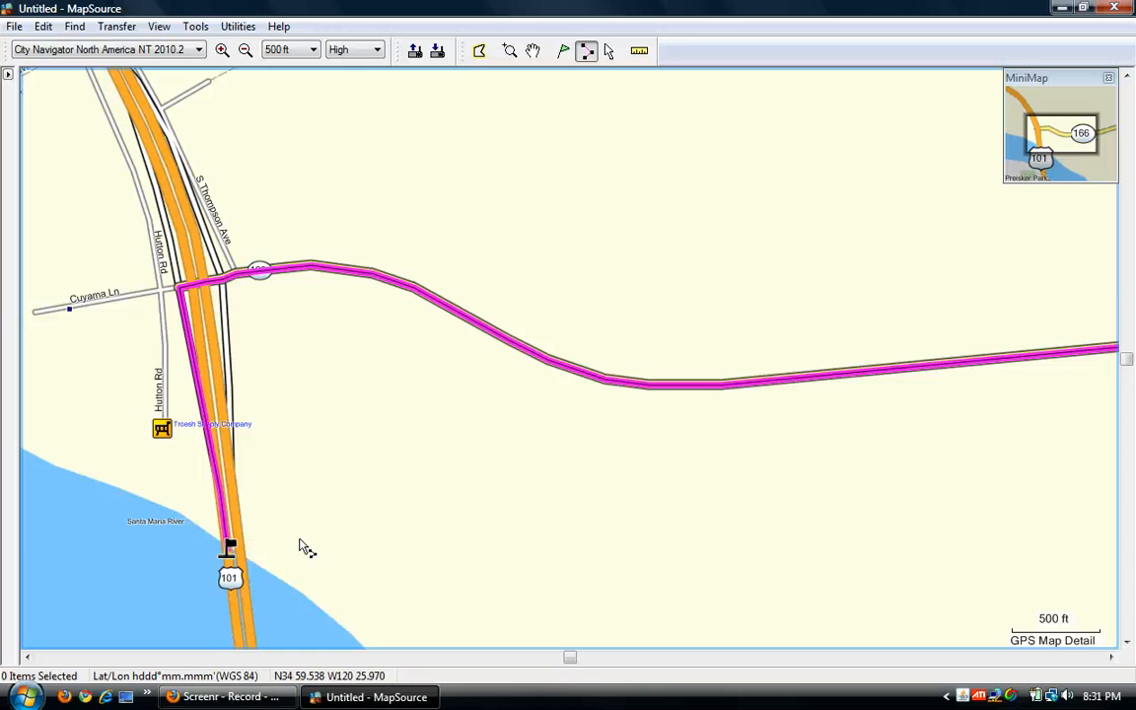
Open the properties of the Santa Barbara to US 101 S1 route and append the Santa Barbara waypoint as its final via point.
left_click(10, 78)
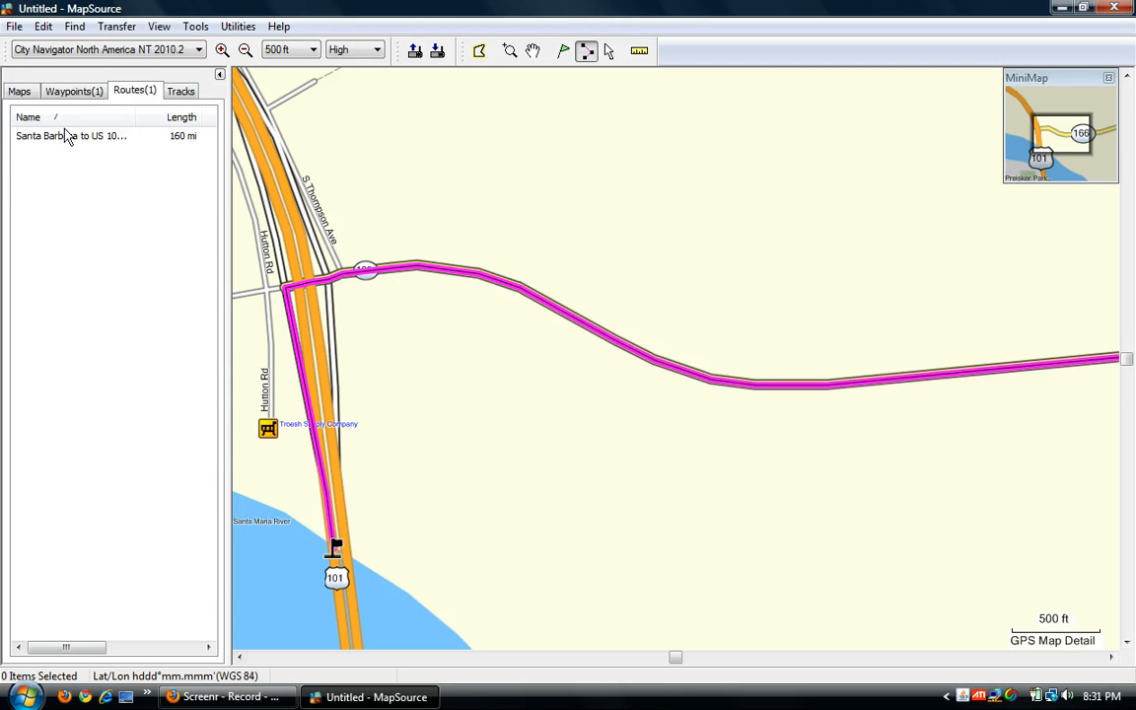
left_click(67, 92)
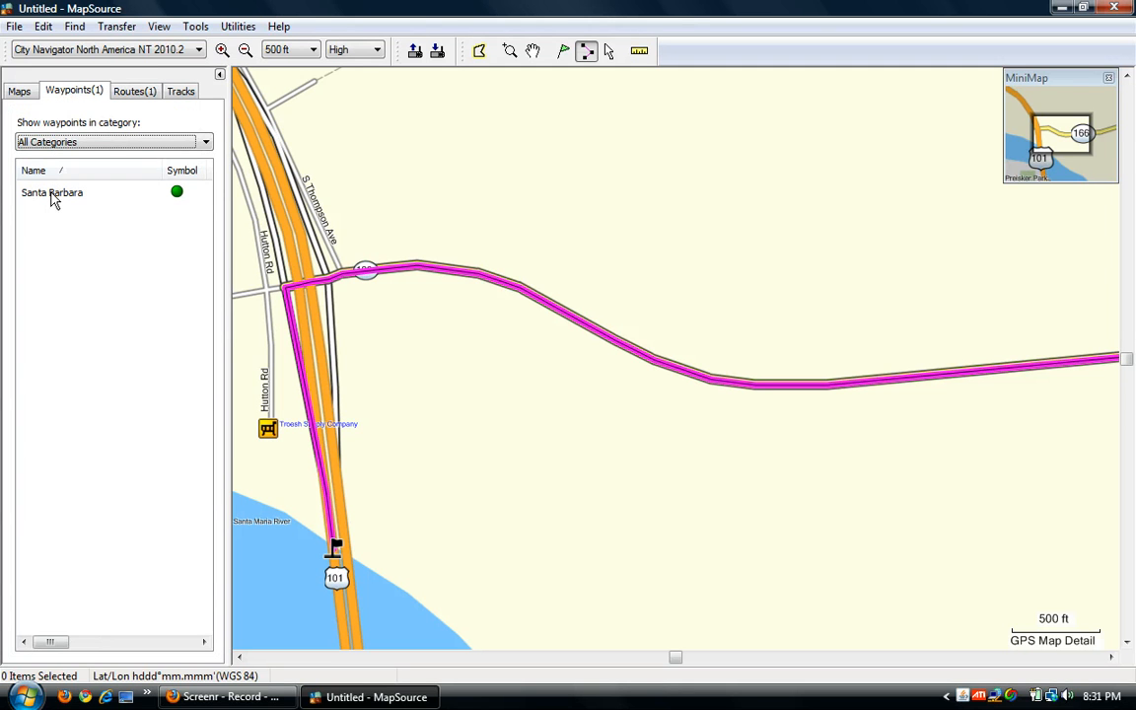
left_click(125, 93)
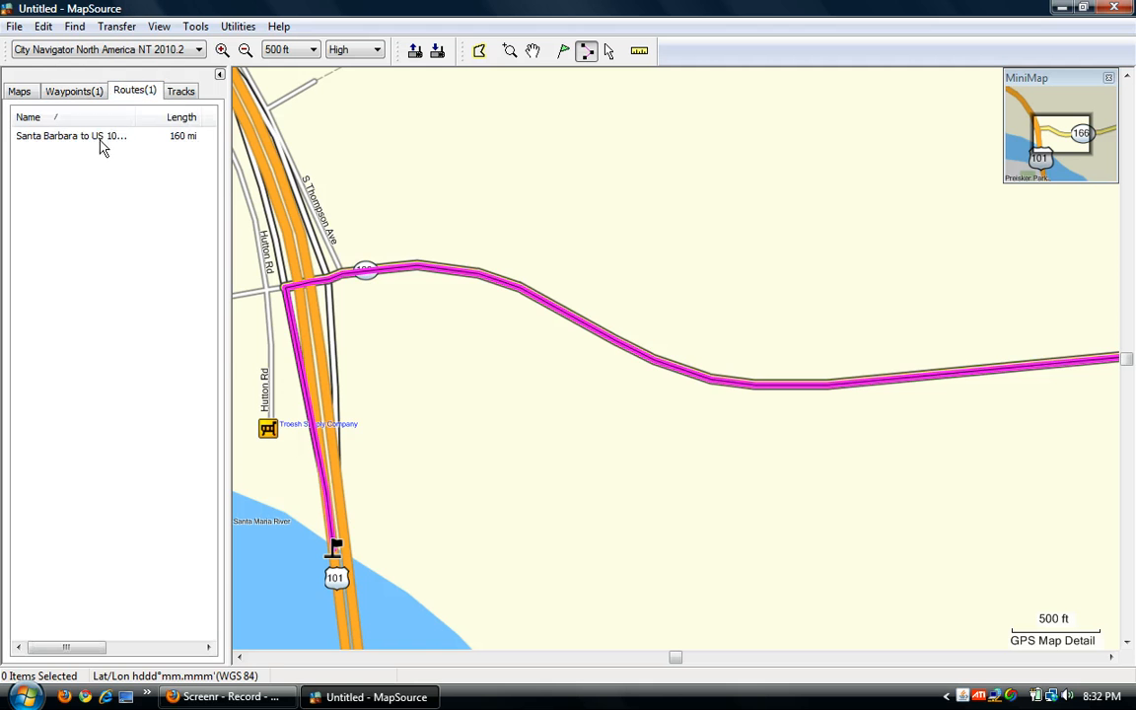
right_click(79, 137)
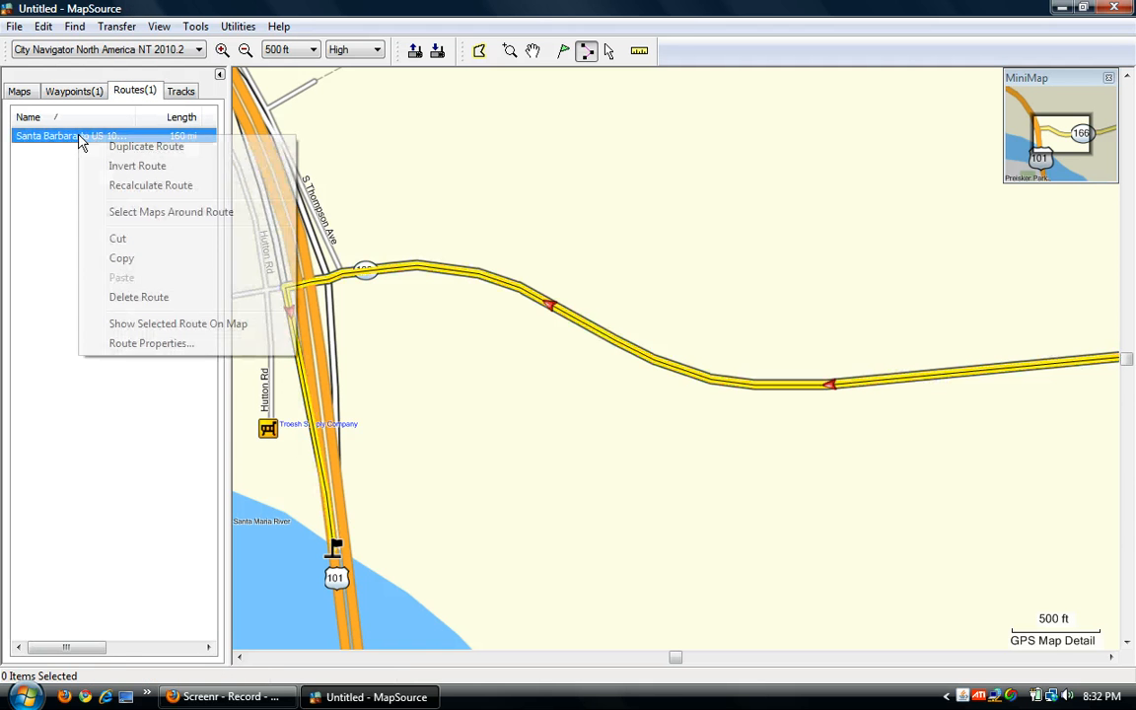
left_click(143, 345)
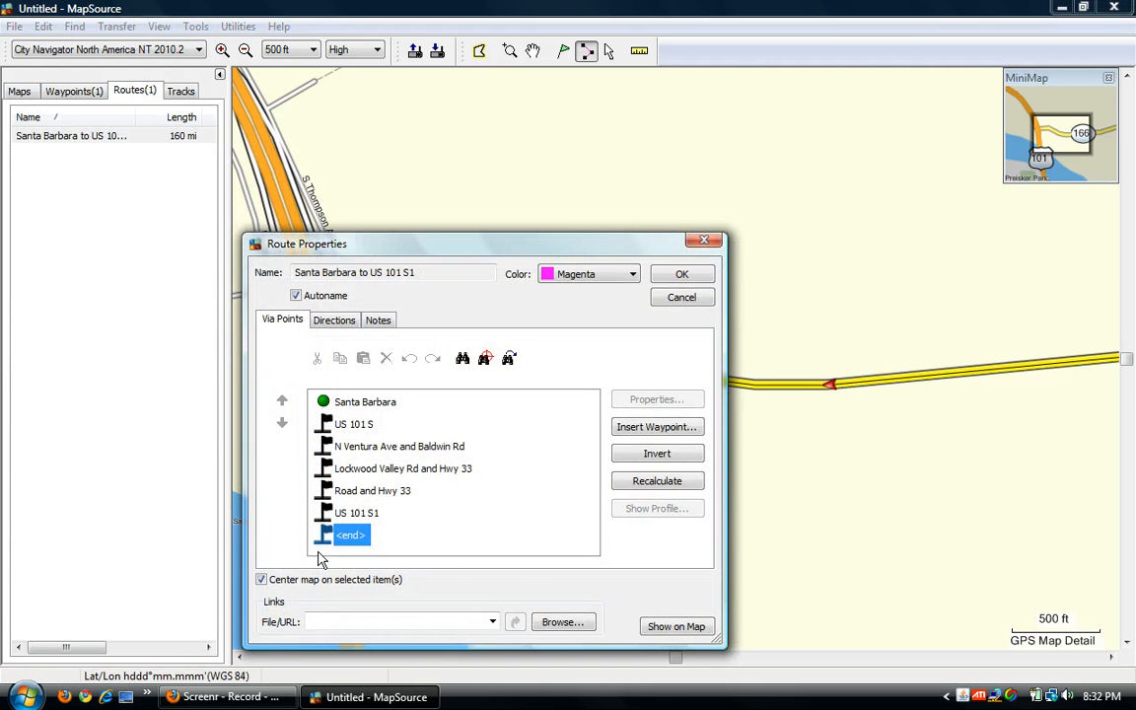
left_click(656, 427)
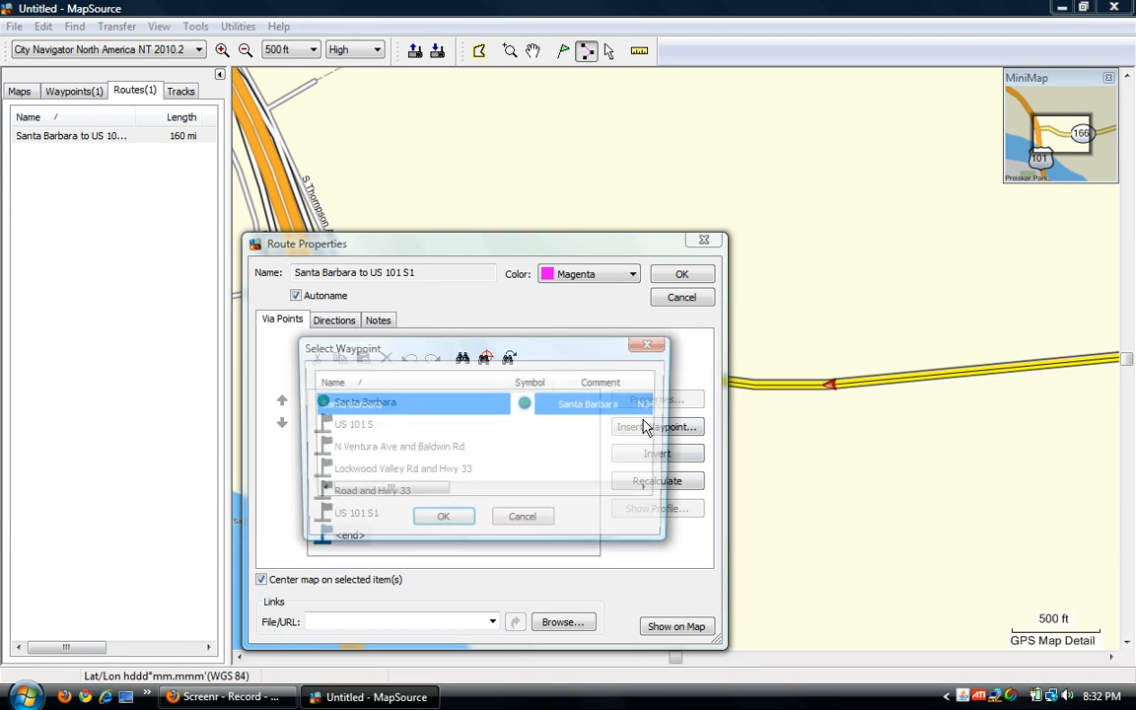
left_click(437, 522)
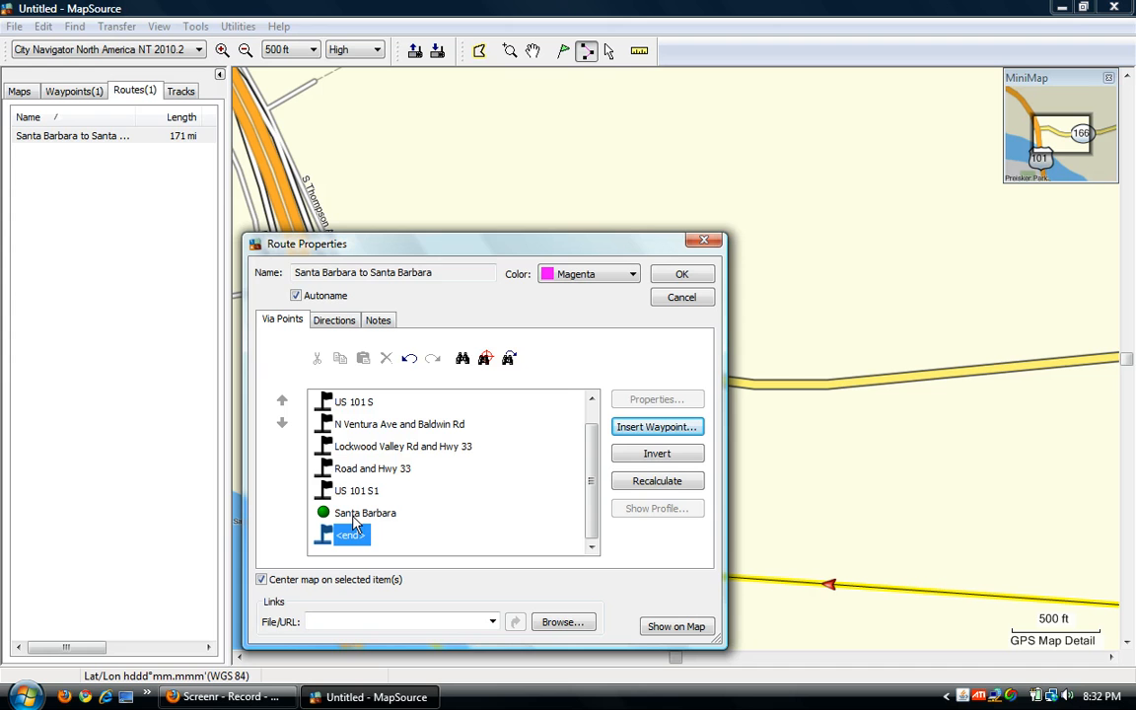
Recalculate the route with its return leg to Santa Barbara, show it whole on the map, and accept the route properties.
left_click(636, 482)
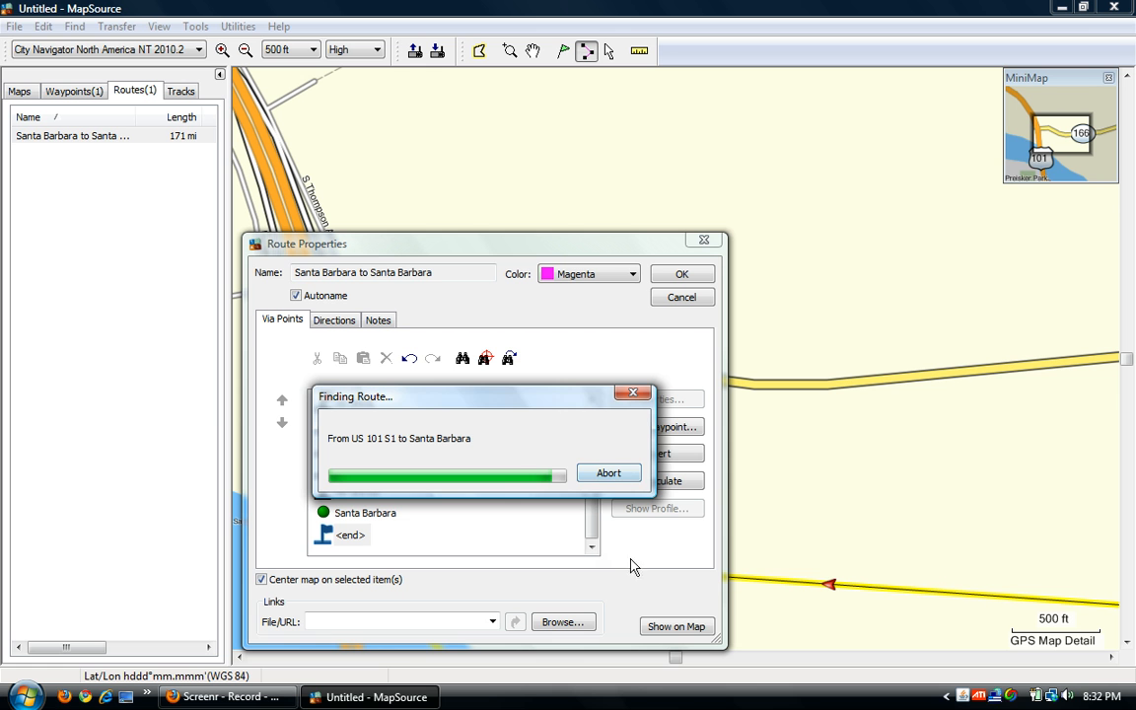
left_click(651, 631)
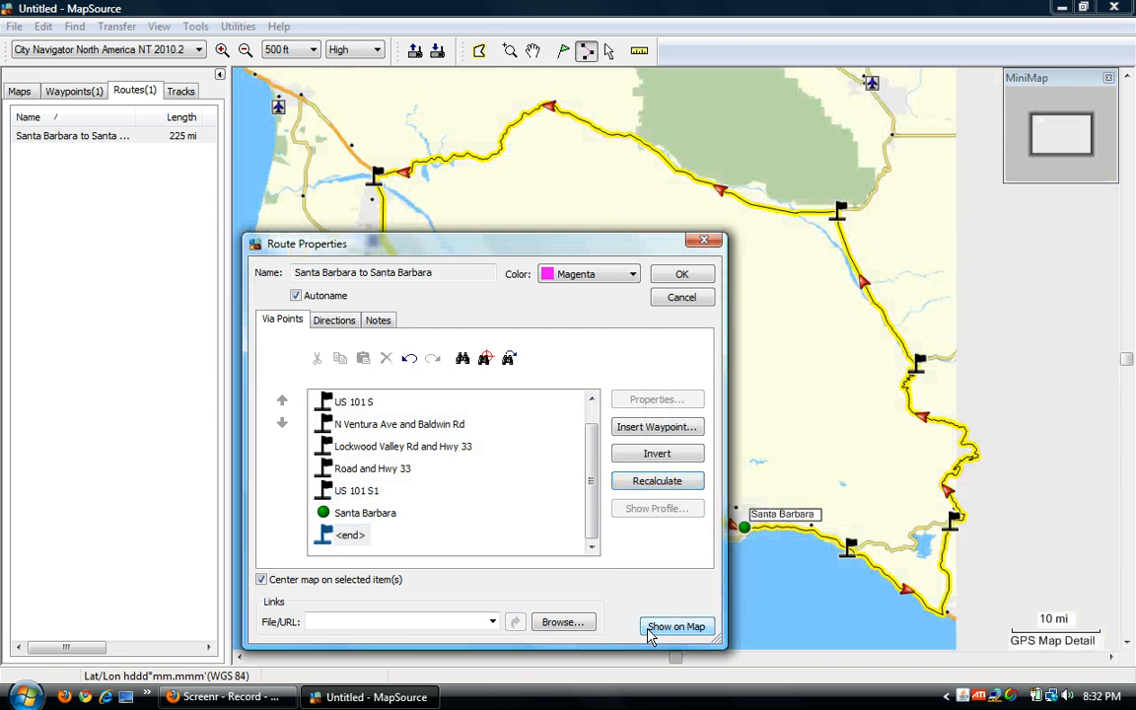
left_click(673, 279)
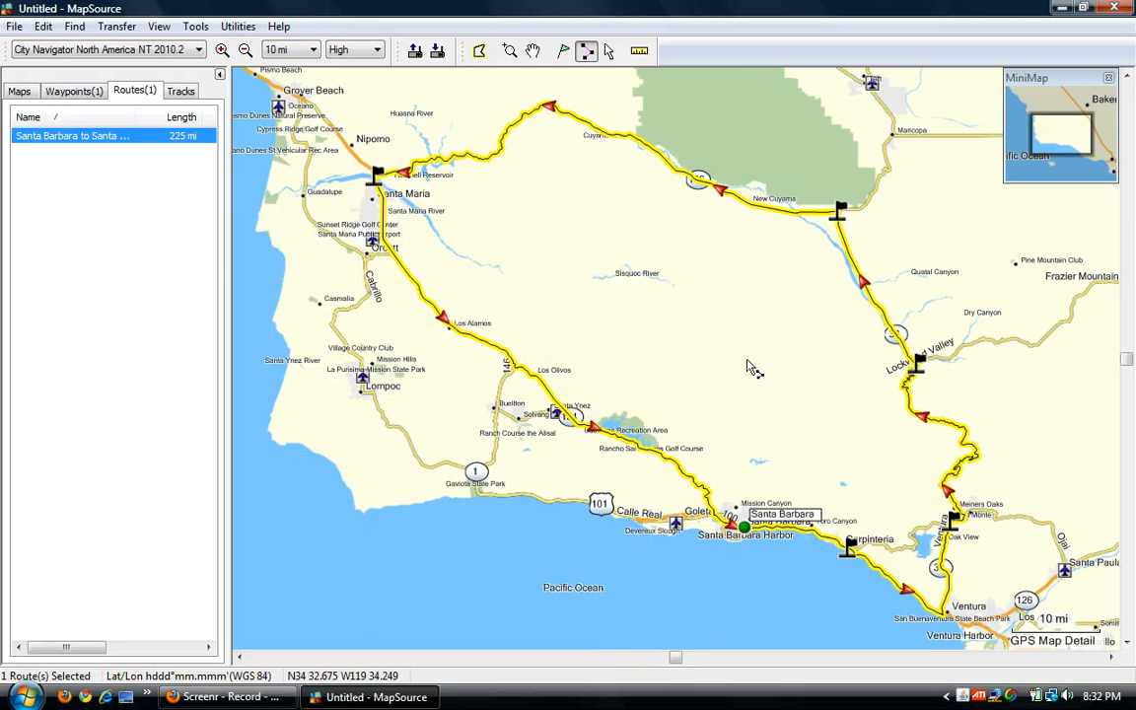
Reroute the leg from Carpinteria to Mira Monte away from Ventura, onto the inland road past the lake west of Oak View.
left_click(533, 51)
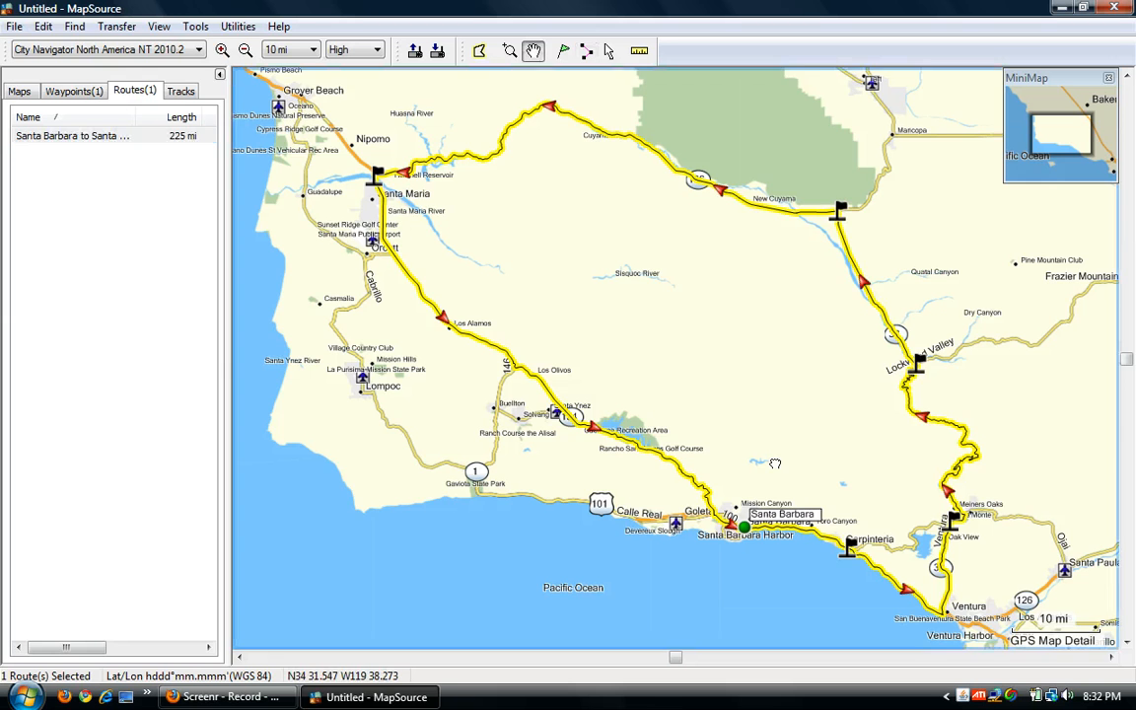
left_click_drag(707, 375, 454, 98)
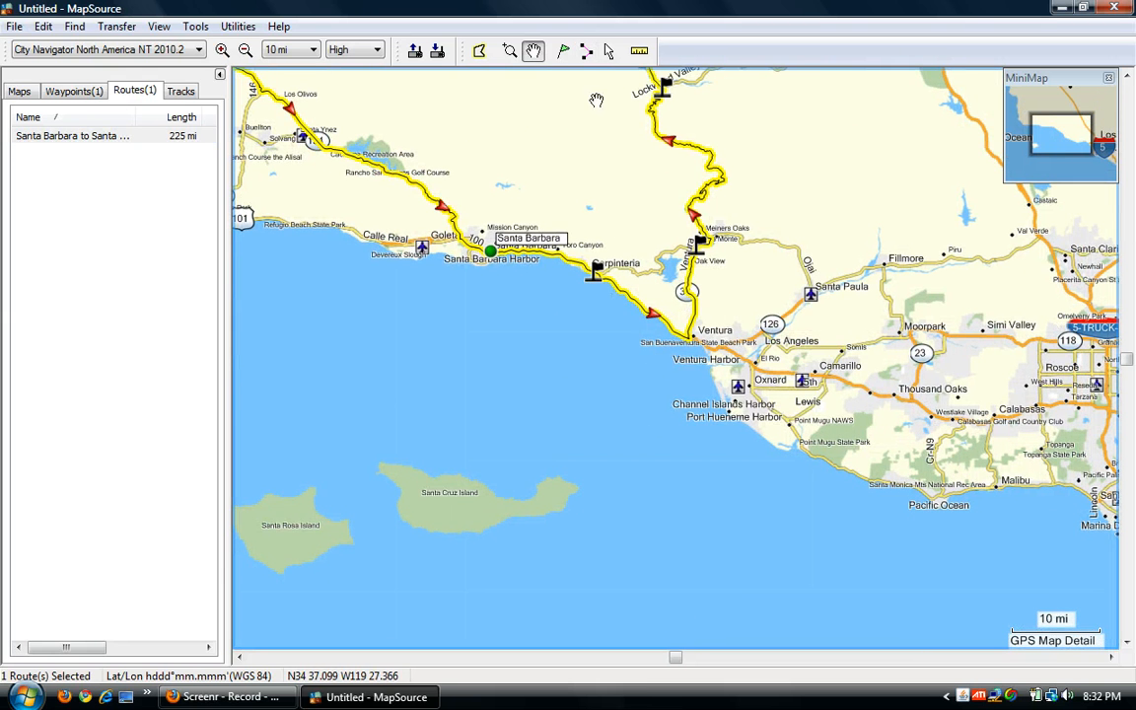
left_click(609, 54)
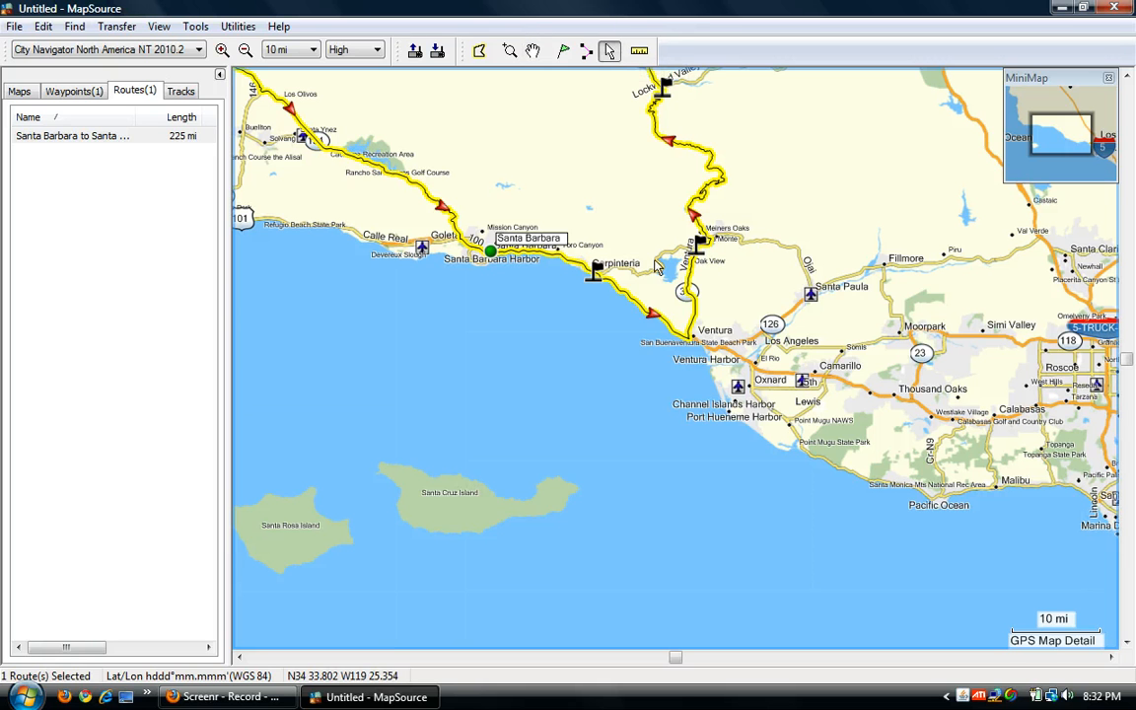
left_click_drag(688, 343, 662, 279)
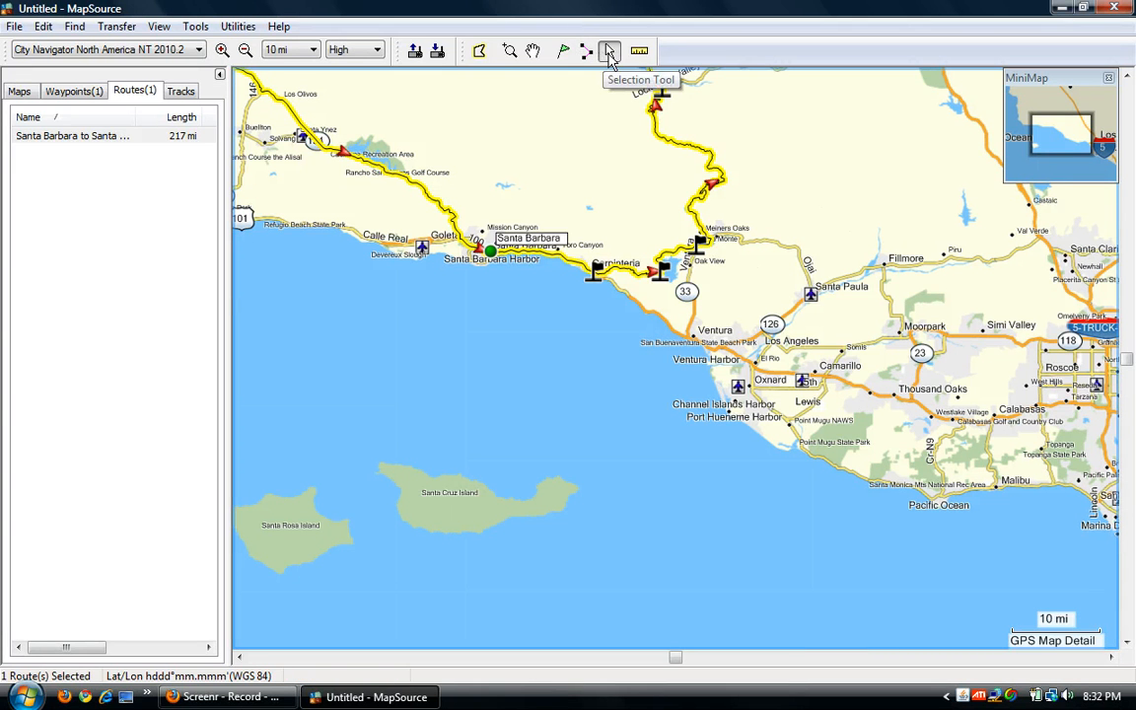
mouse_move(689, 215)
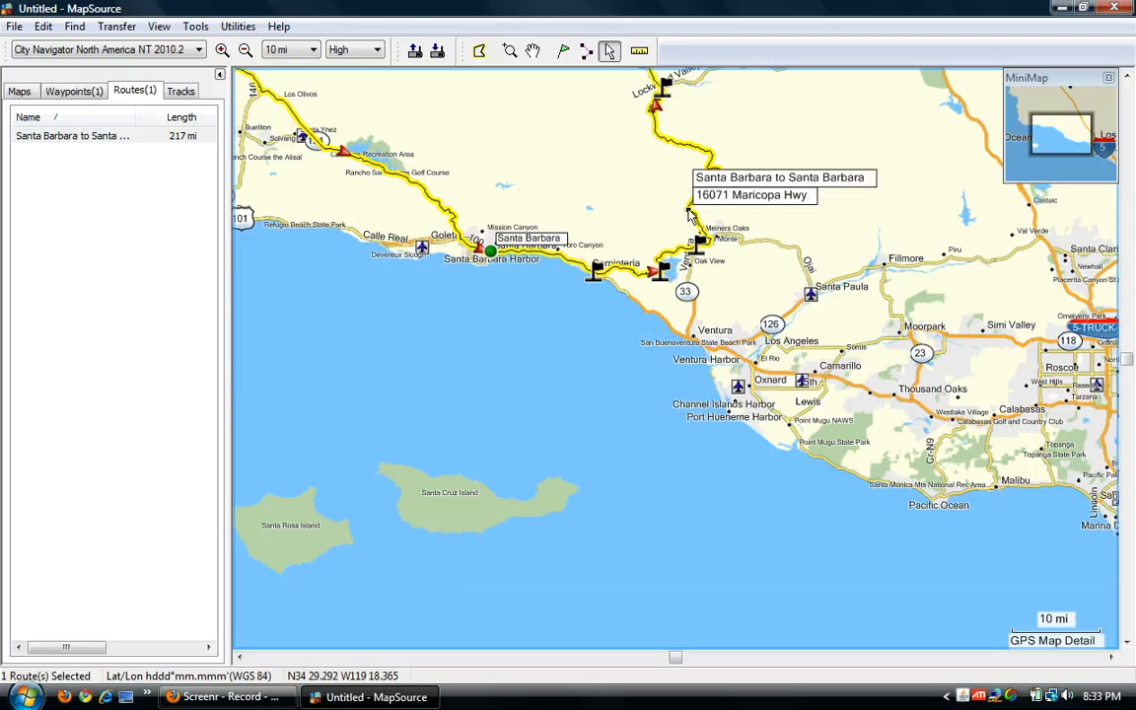